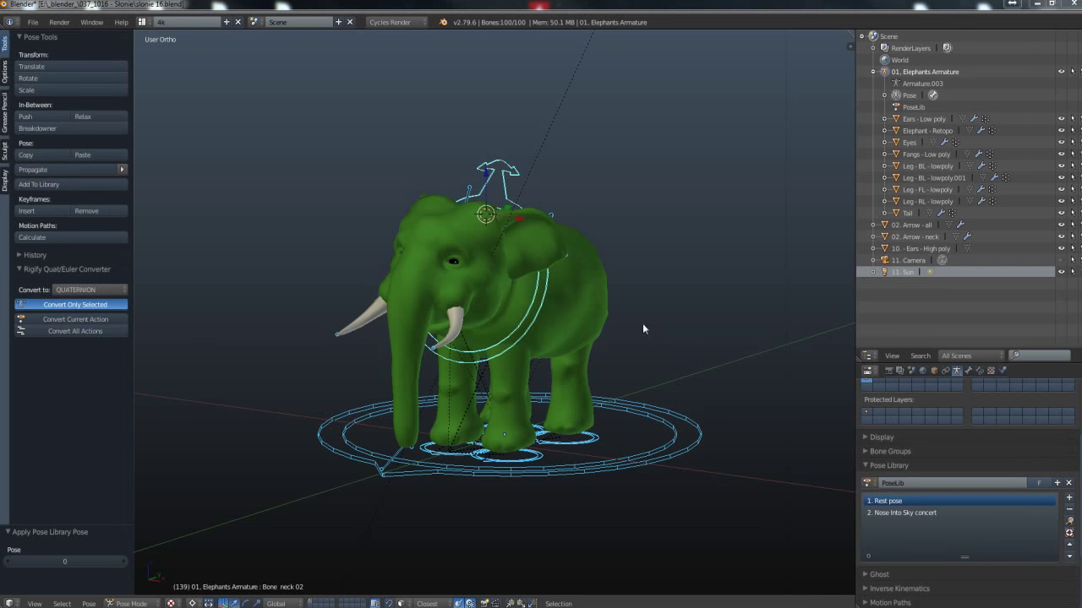
Step: Keep the rig in Pose Mode, then test rotating the neck bone and cancel each try
{"action": "mouse_move", "coordinate": [631, 326]}
{"action": "middle_mouse_down"}
{"action": "mouse_move", "coordinate": [733, 332]}
{"action": "mouse_move", "coordinate": [627, 330]}
{"action": "mouse_move", "coordinate": [671, 336]}
{"action": "middle_mouse_up"}
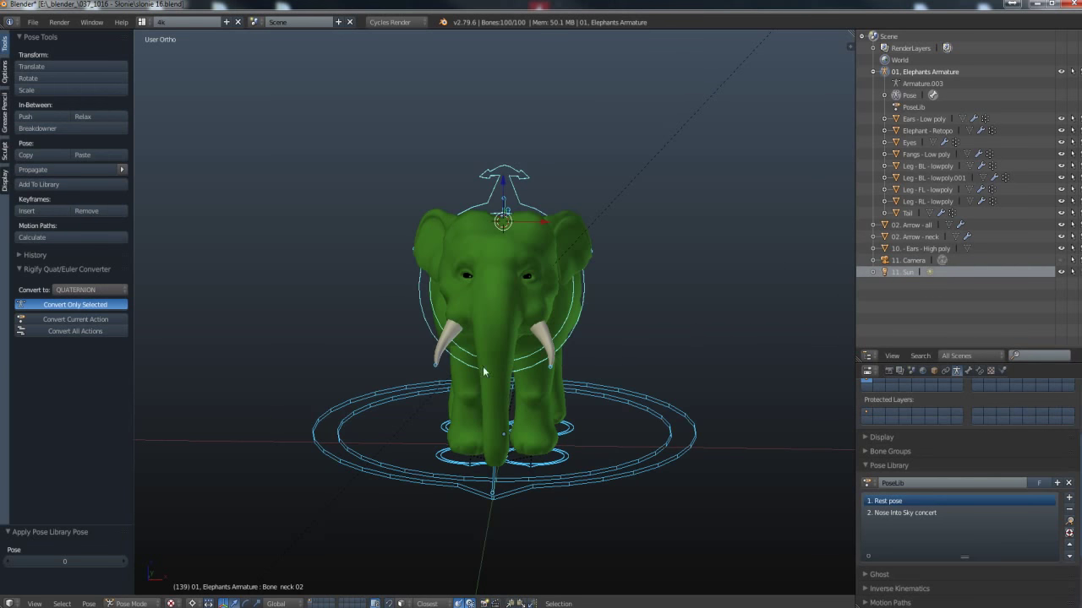
{"action": "left_click", "coordinate": [133, 605]}
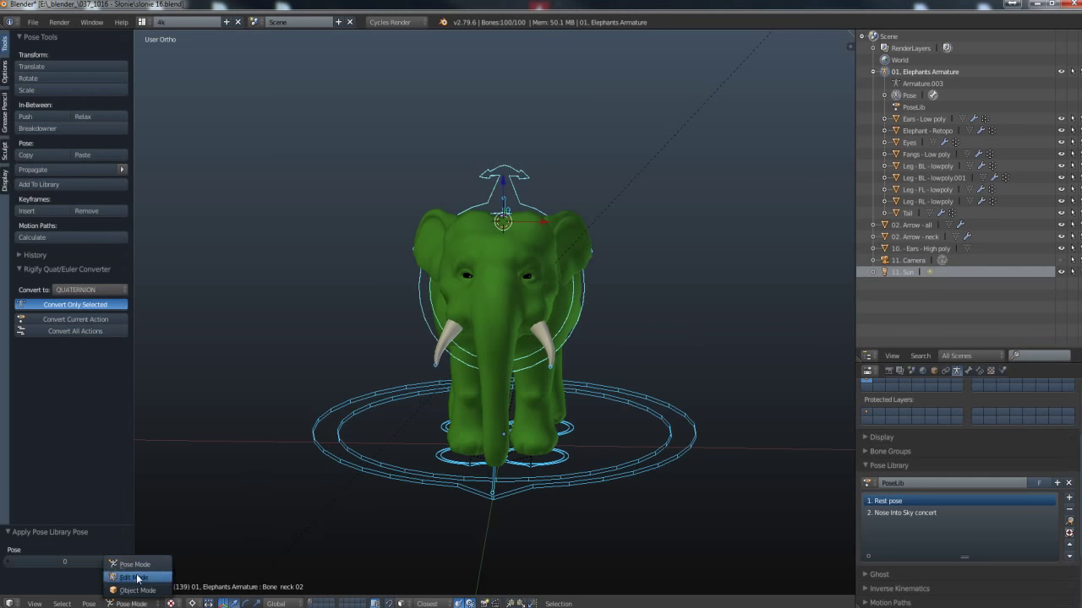
{"action": "left_click", "coordinate": [129, 566]}
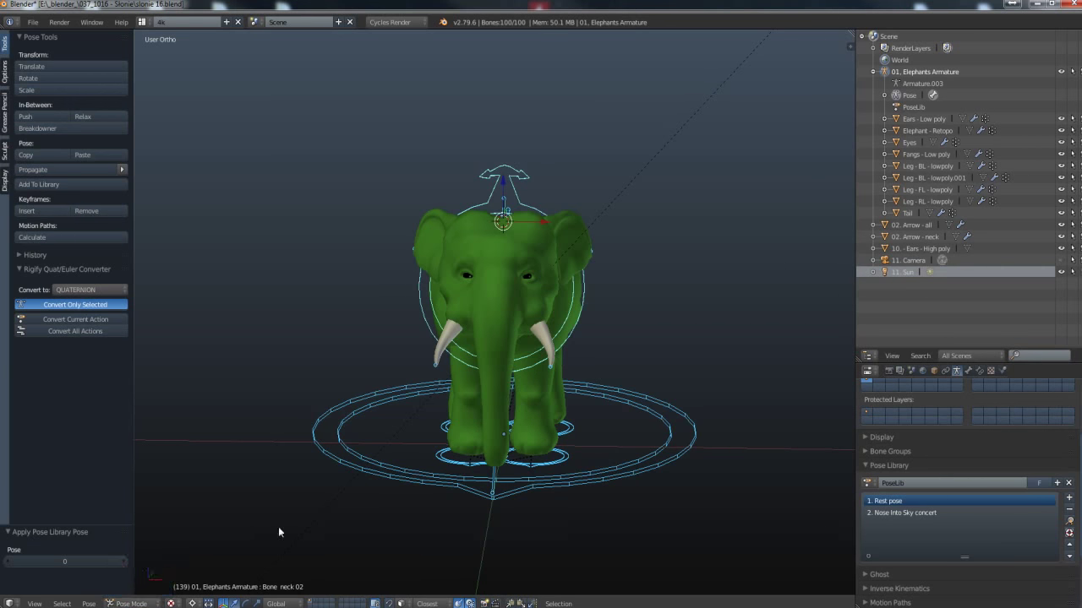
{"action": "right_click", "coordinate": [520, 203]}
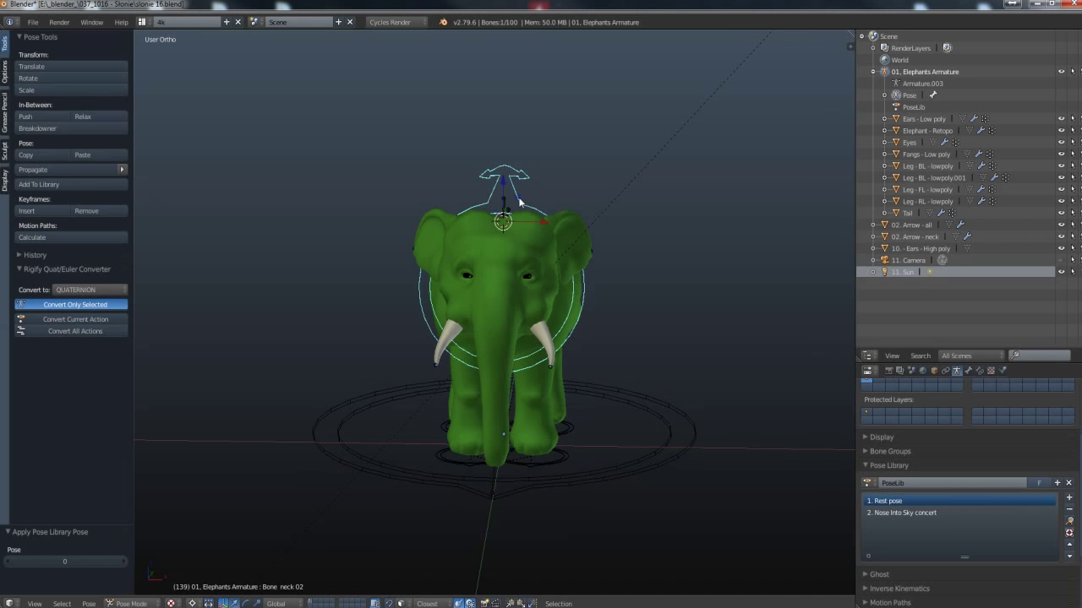
{"action": "key", "text": "r"}
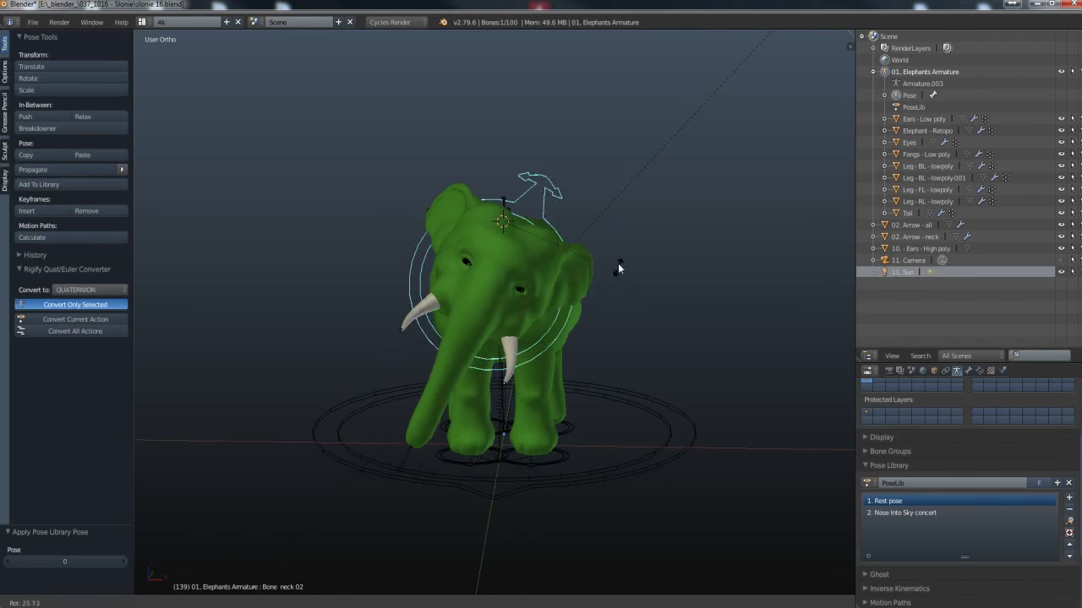
{"action": "key", "text": "Escape"}
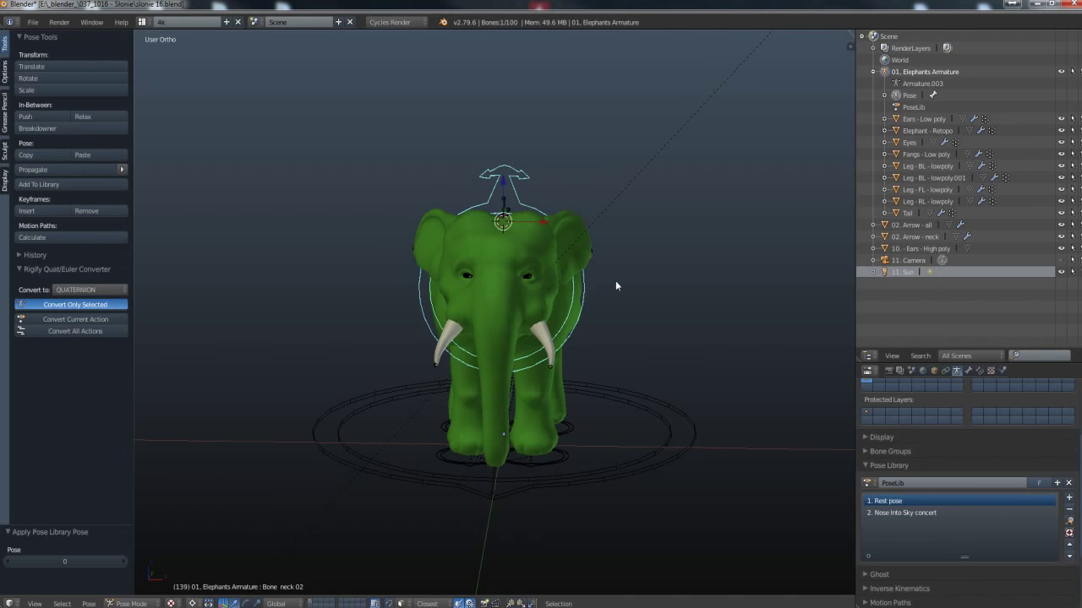
{"action": "key", "text": "r"}
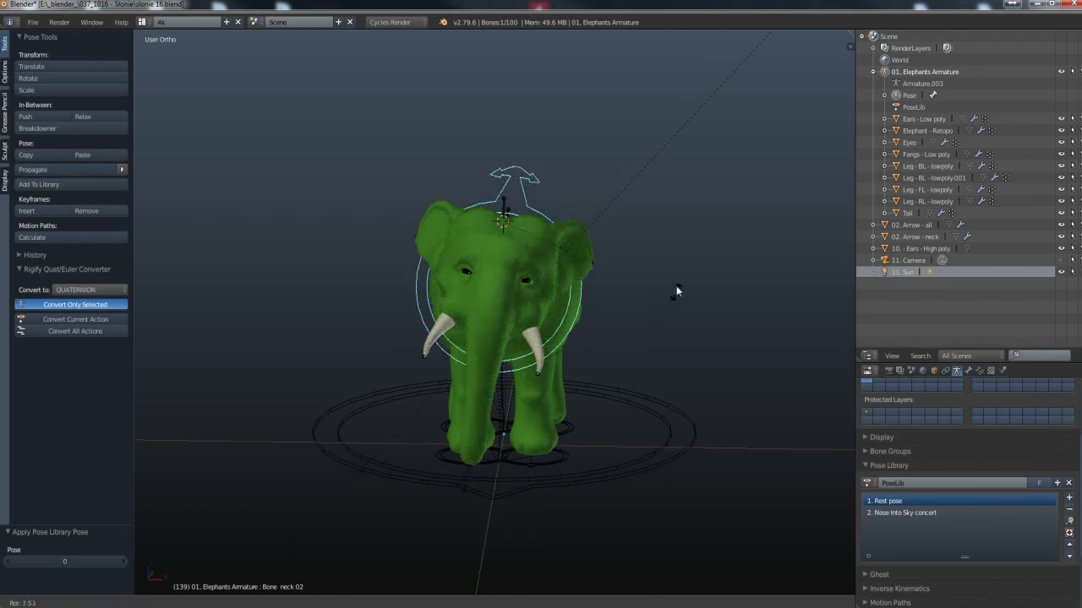
{"action": "key", "text": "Escape"}
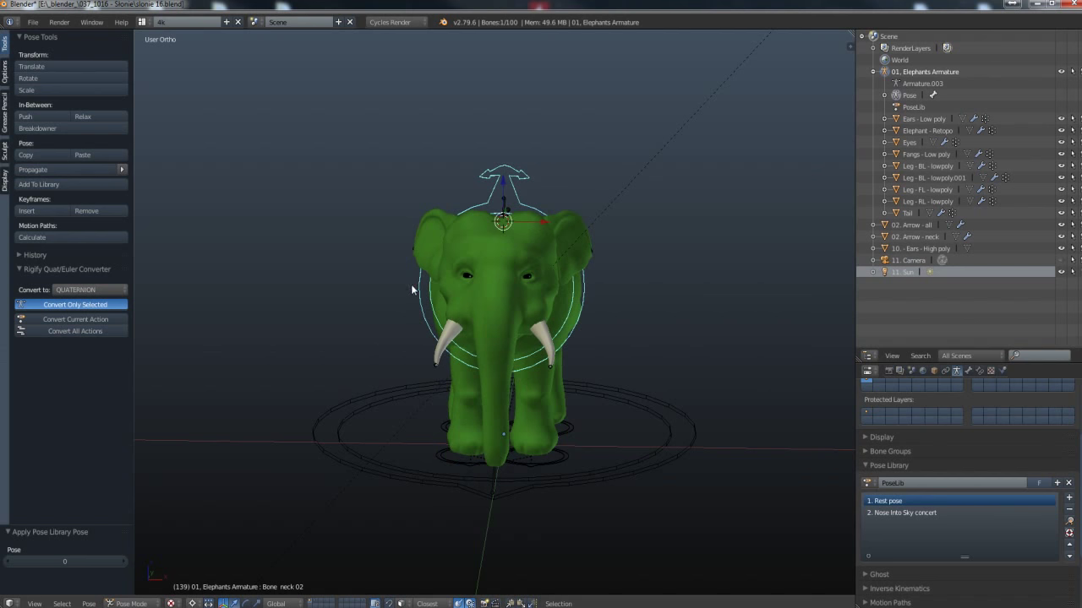
Step: Toggle the elephant's armature visibility off and on twice
{"action": "left_click", "coordinate": [1062, 72]}
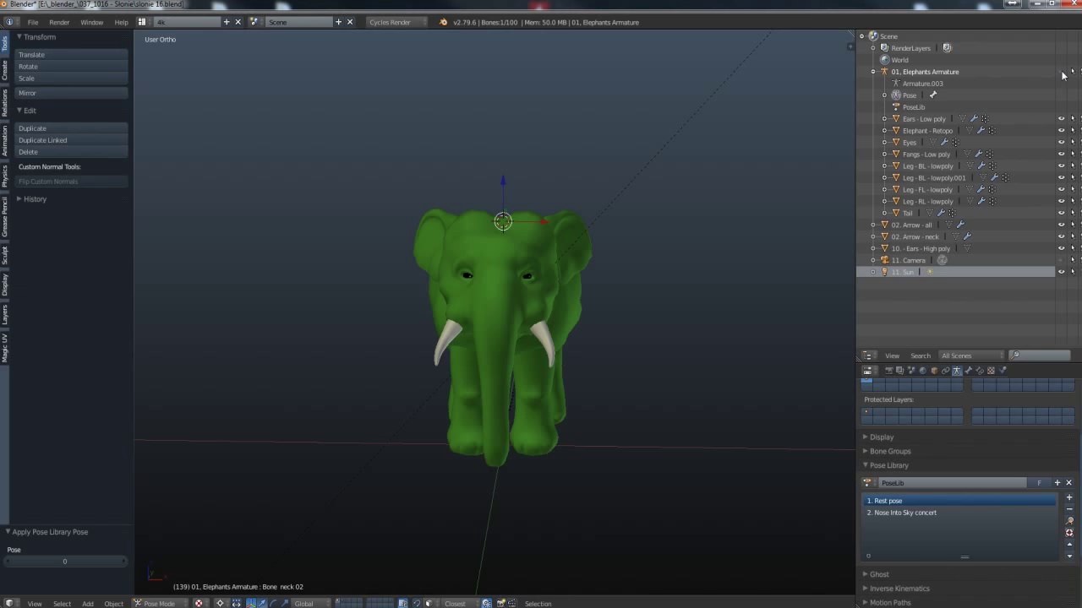
{"action": "left_click", "coordinate": [1061, 73]}
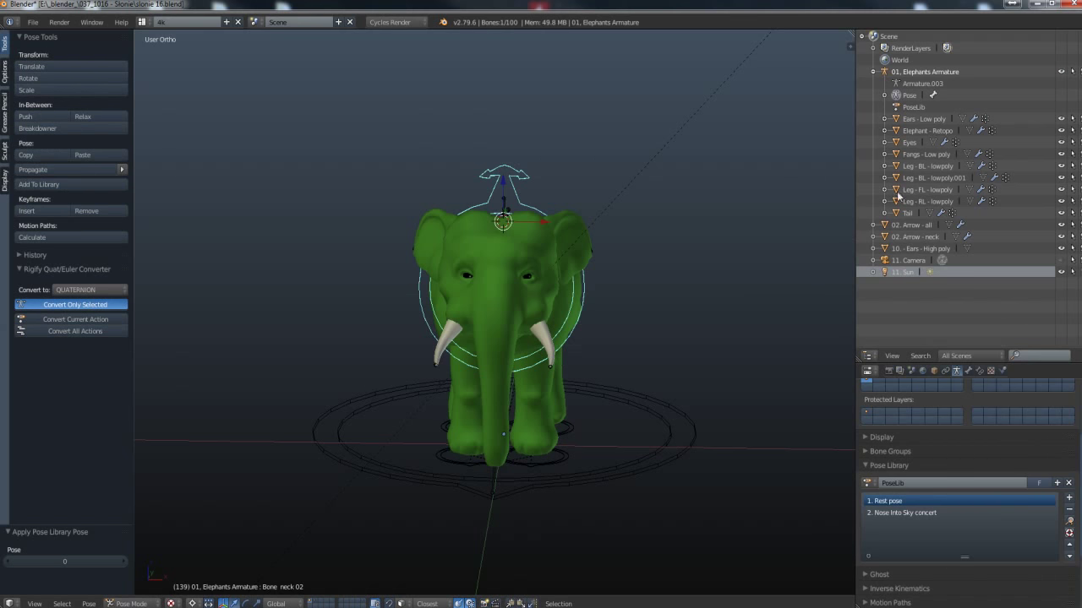
{"action": "left_click", "coordinate": [1062, 73]}
{"action": "left_click", "coordinate": [1061, 73]}
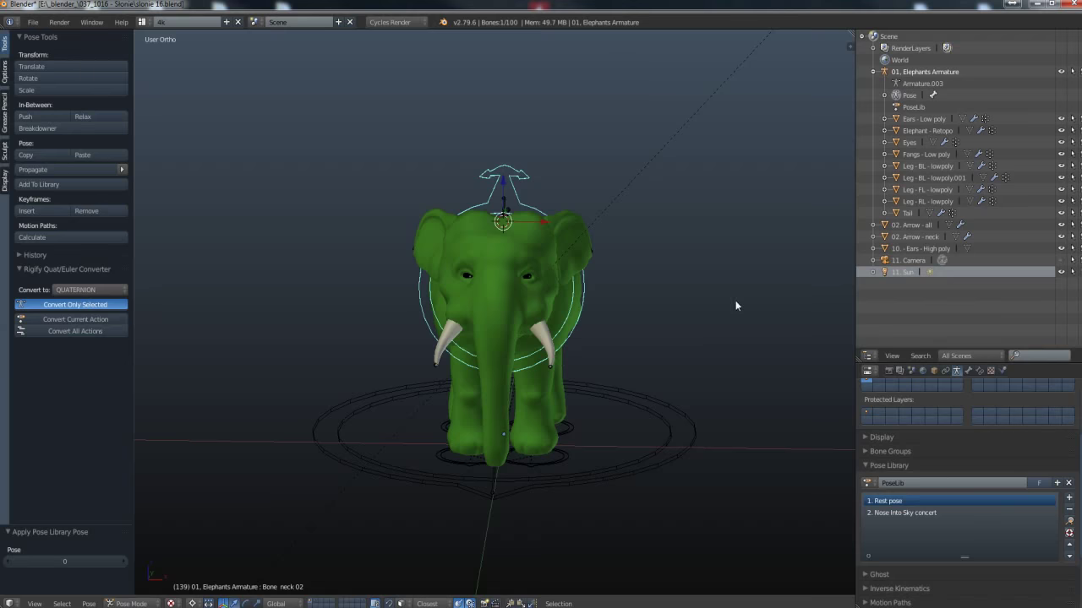
Step: From a side view, set the trunk tip low with the nose IK bone
{"action": "middle_click_drag", "start_coordinate": [735, 306], "coordinate": [523, 277]}
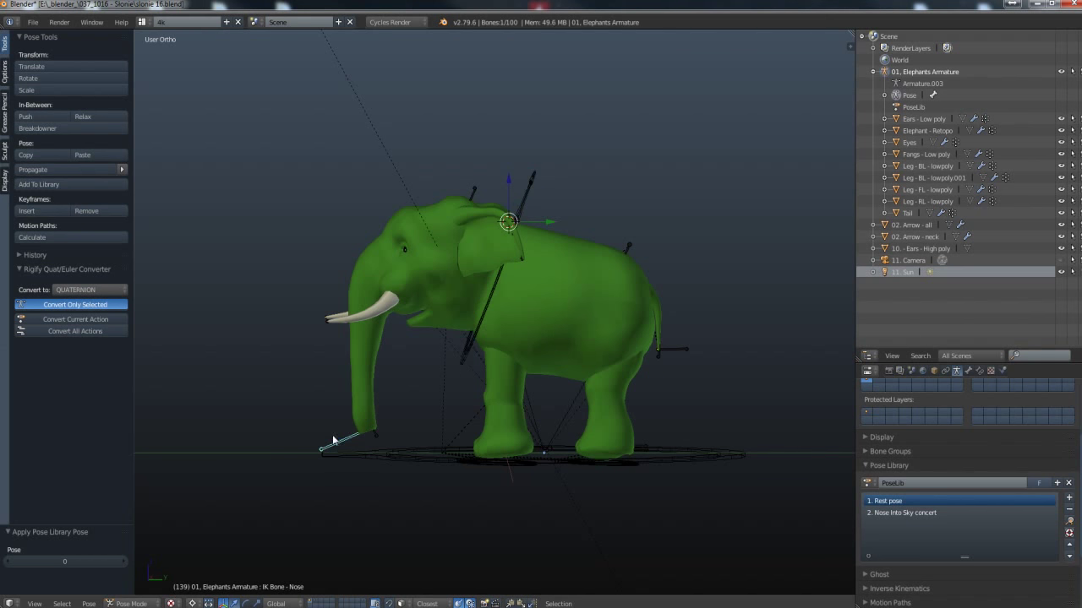
{"action": "key", "text": "g"}
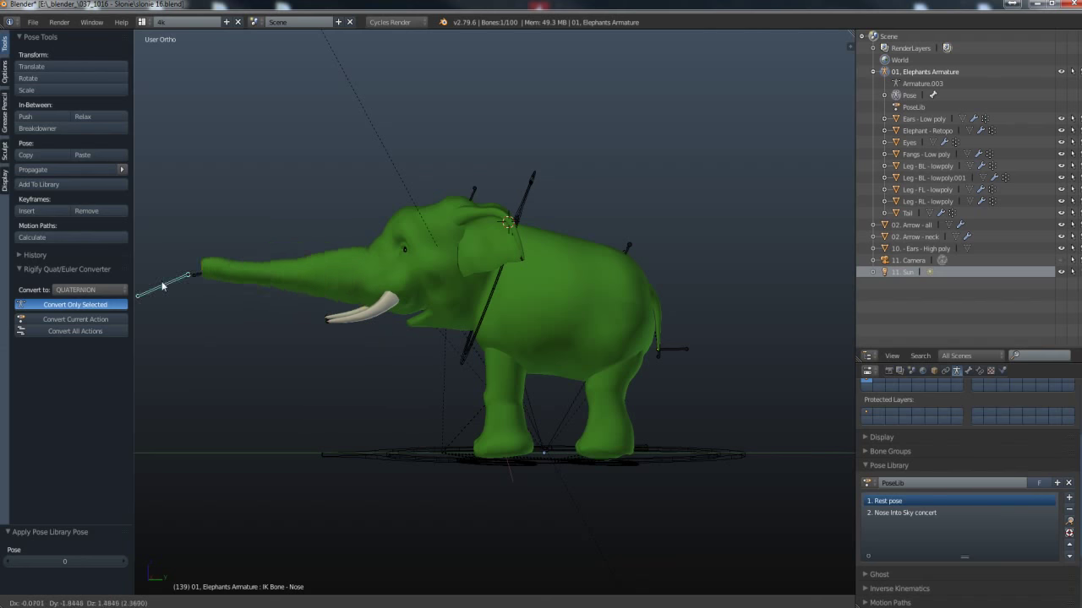
{"action": "left_click", "coordinate": [338, 425]}
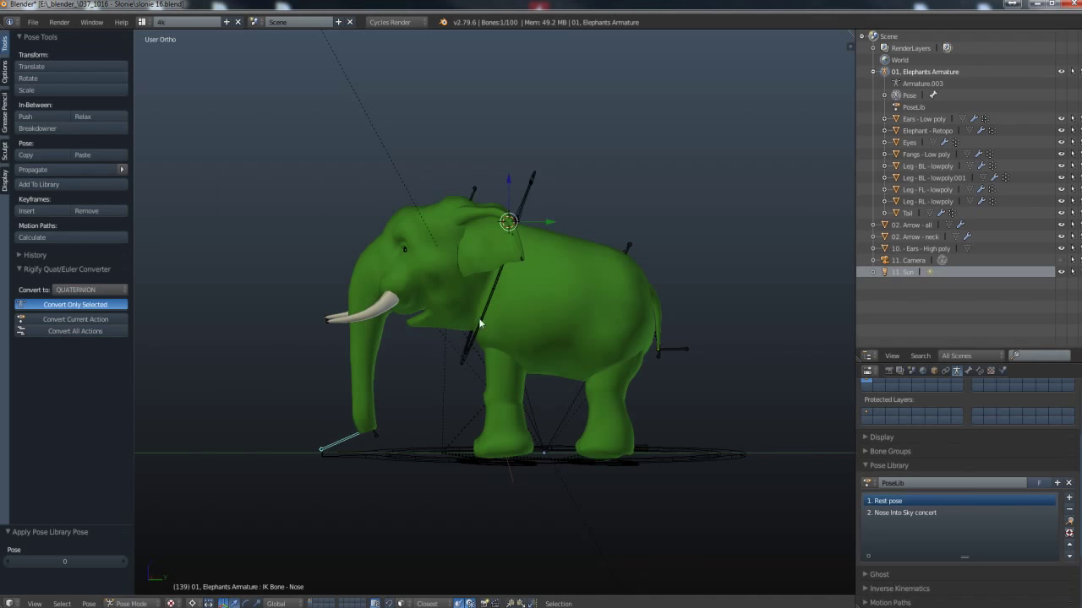
Step: Test the neck and tail IK bones, then start moving the whole body forward
{"action": "key", "text": "g"}
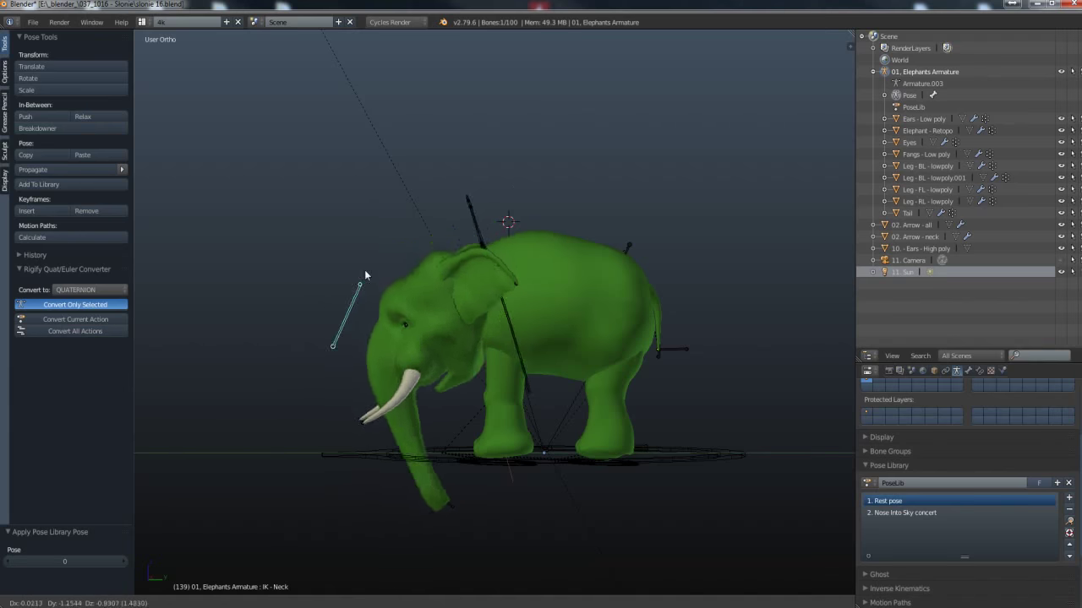
{"action": "key", "text": "Escape"}
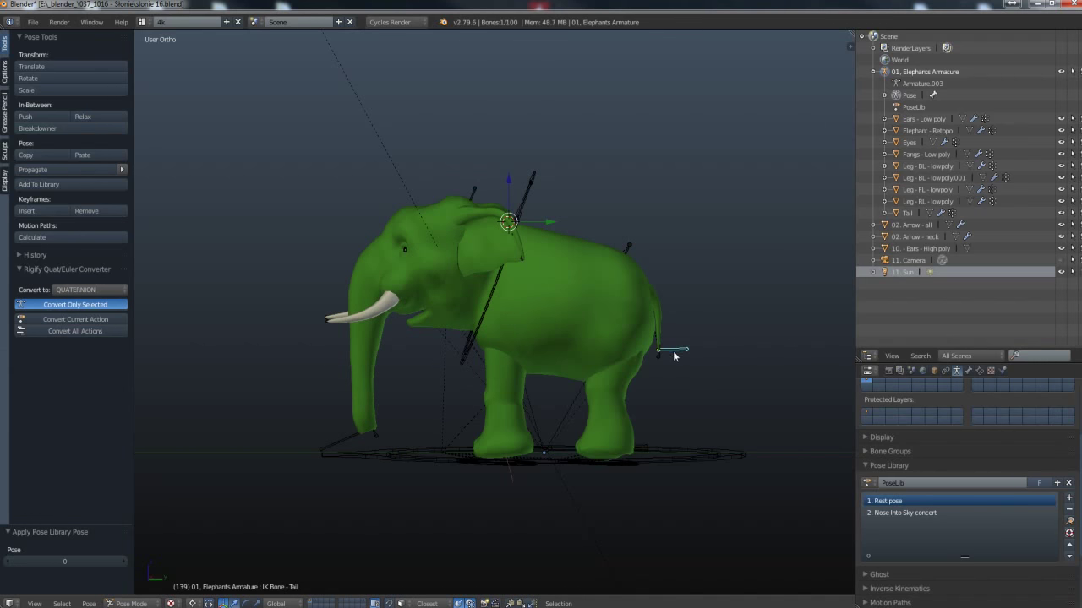
{"action": "key", "text": "g"}
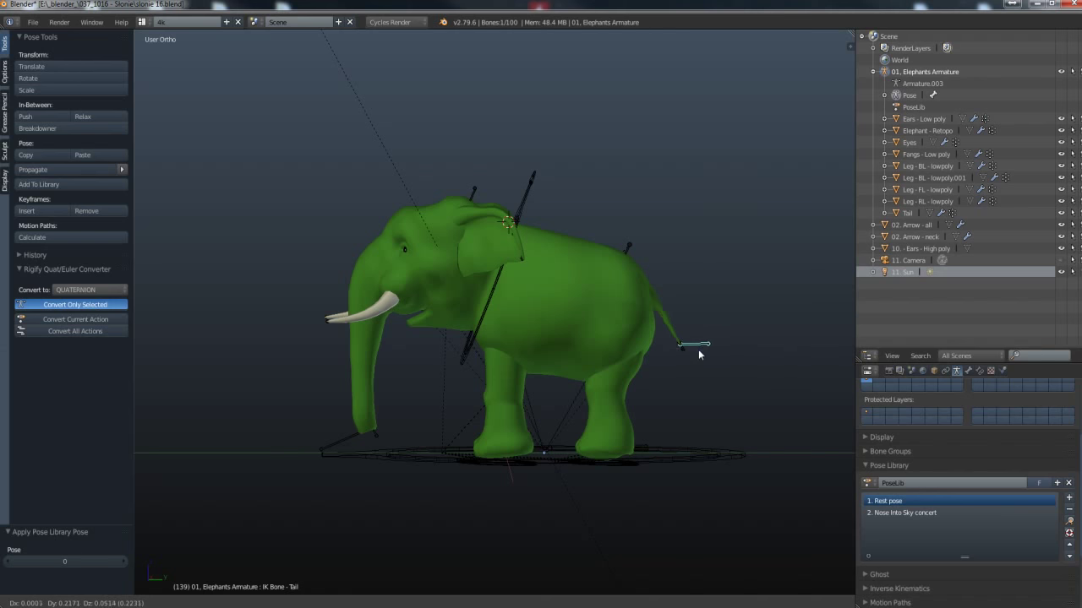
{"action": "key", "text": "Escape"}
{"action": "key", "text": "g"}
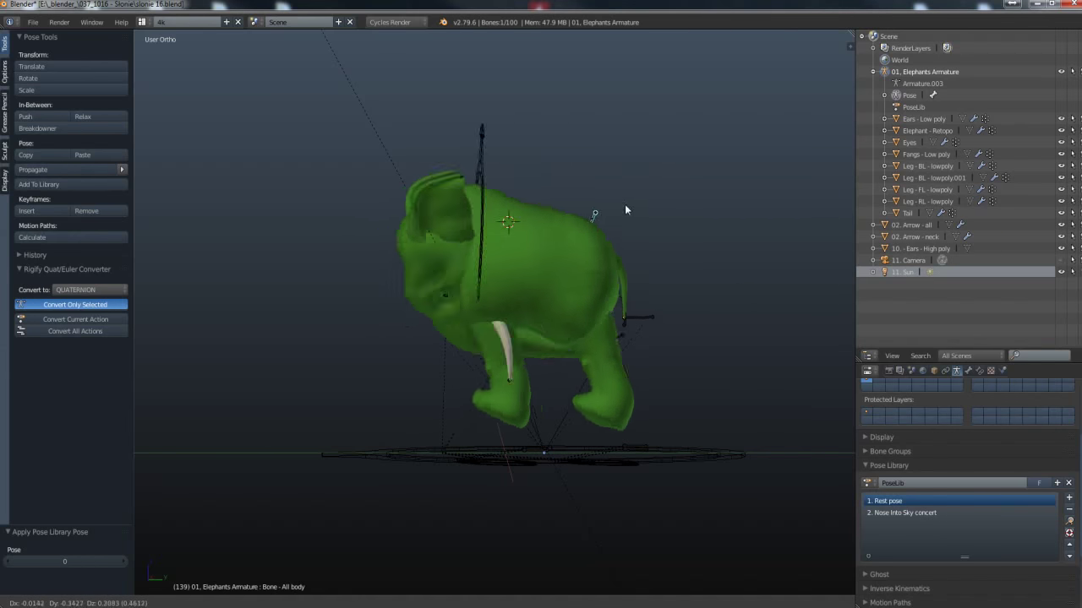
Step: Confirm the forward body lean, then raise the trunk horizontally and lift the neck IK bone
{"action": "left_click", "coordinate": [659, 239]}
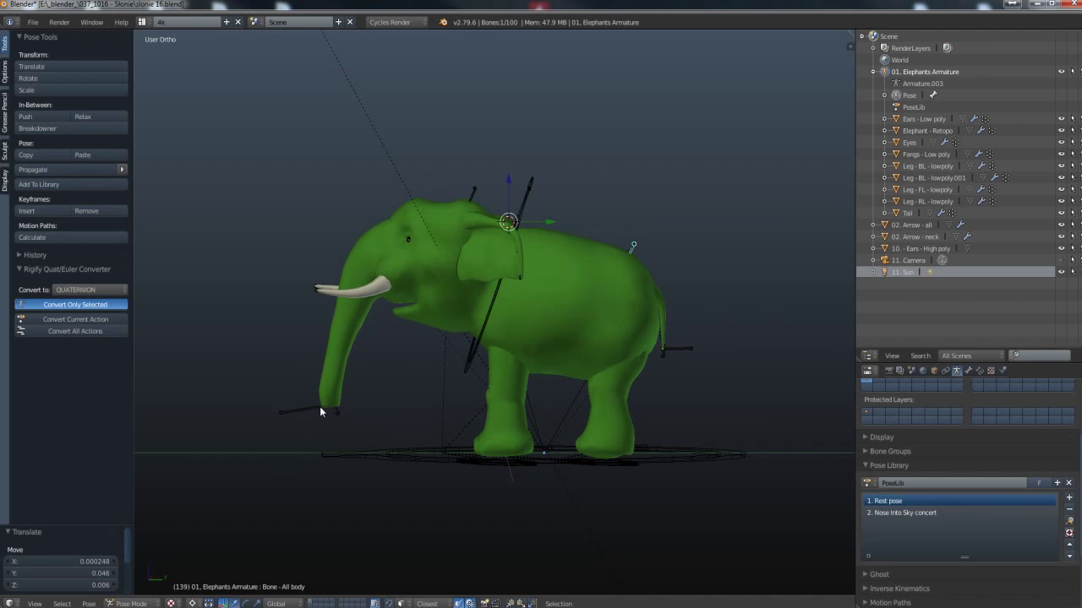
{"action": "key", "text": "g"}
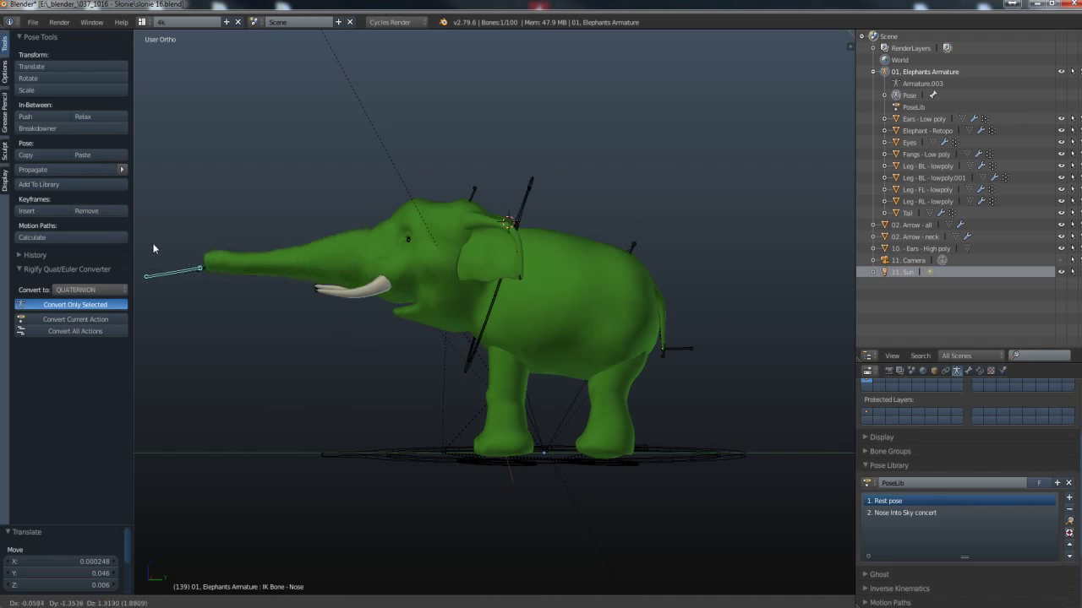
{"action": "left_click", "coordinate": [161, 251]}
{"action": "right_click", "coordinate": [477, 194]}
{"action": "key", "text": "g"}
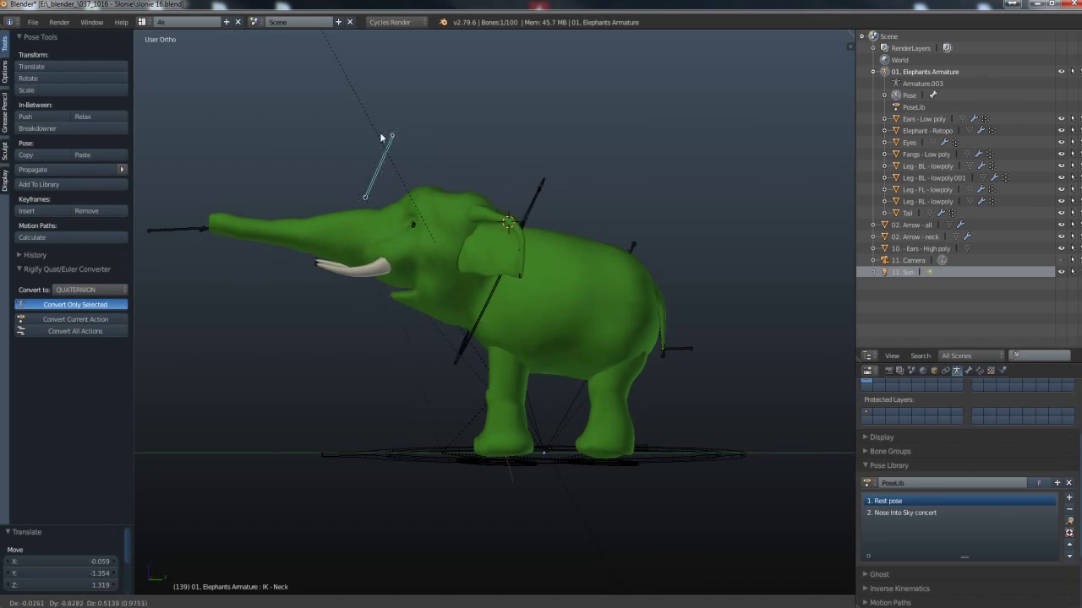
{"action": "left_click", "coordinate": [350, 128]}
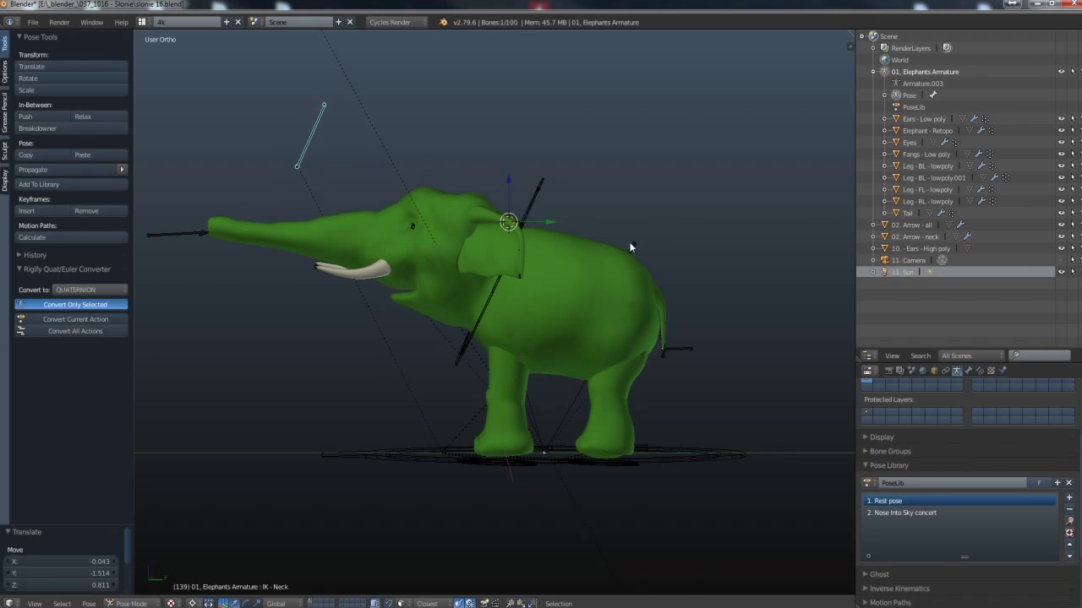
Step: Lower the neck and head, and curl the trunk downward beneath the tusks
{"action": "key", "text": "g"}
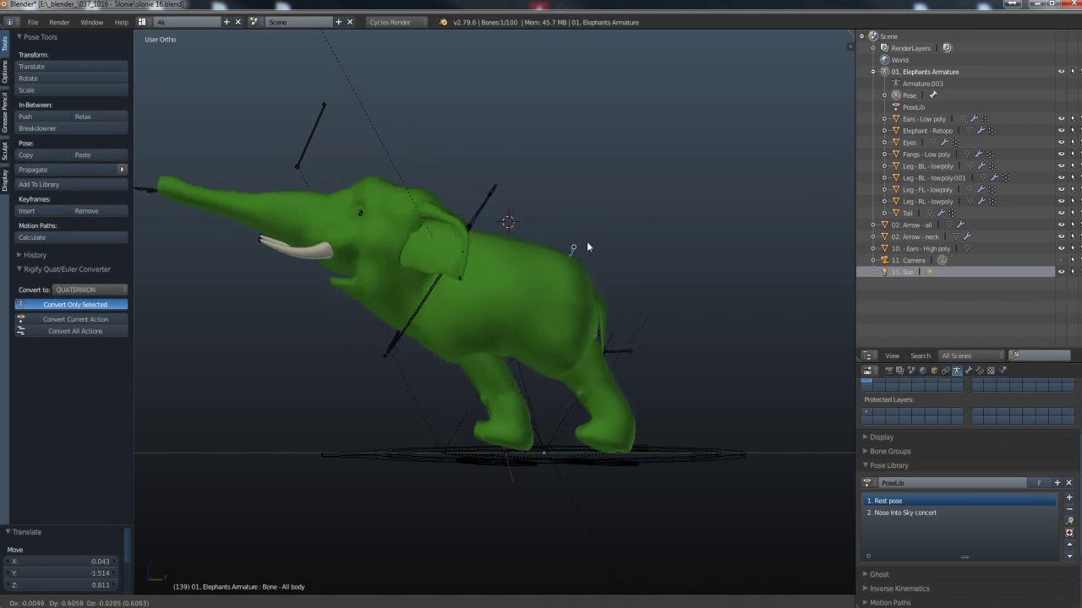
{"action": "key", "text": "Escape"}
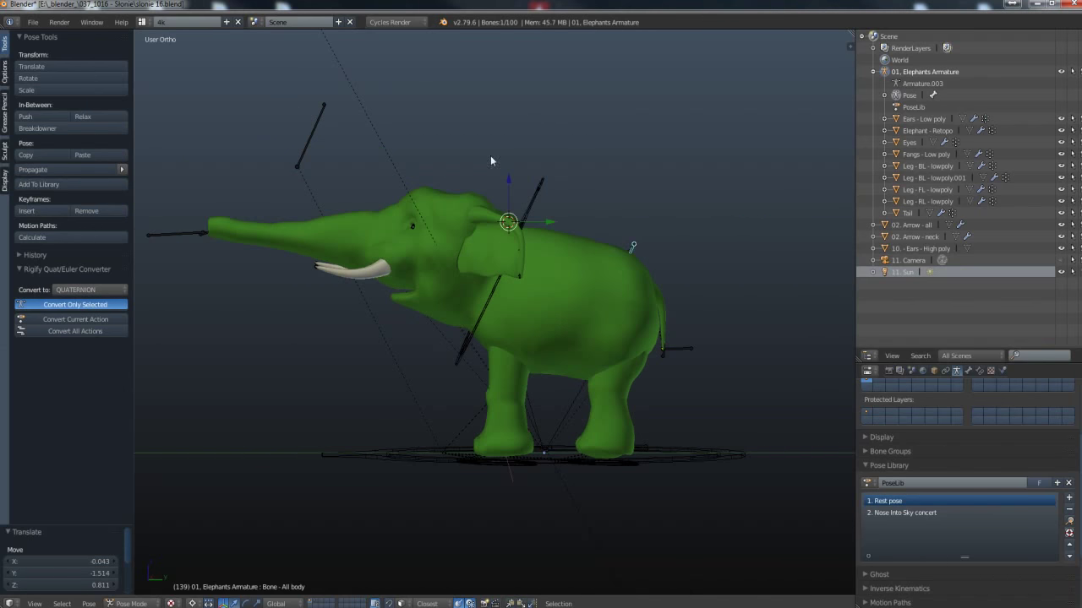
{"action": "key", "text": "g"}
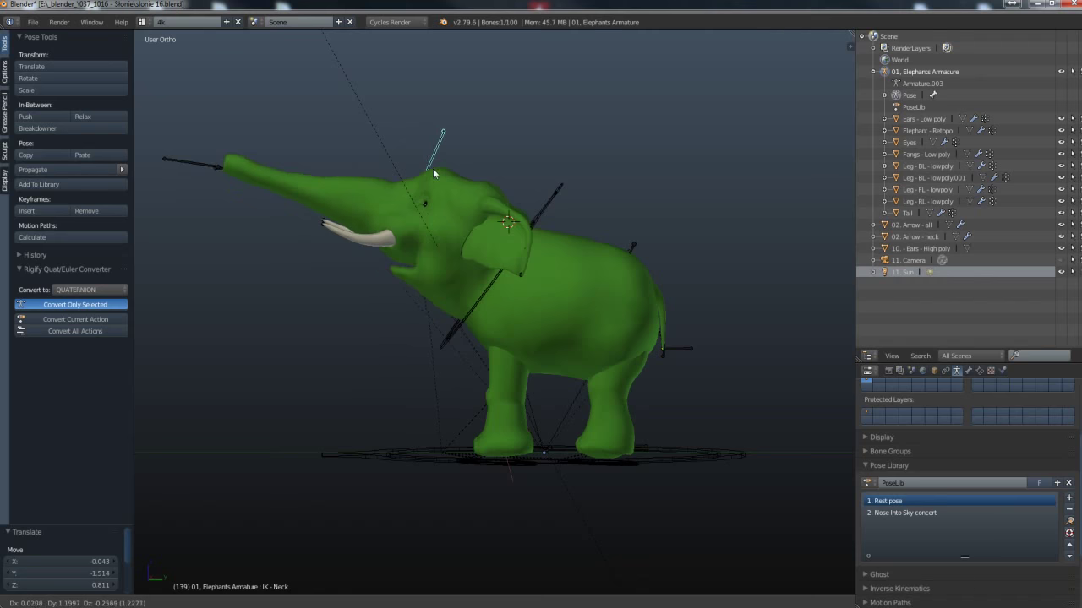
{"action": "left_click", "coordinate": [467, 227]}
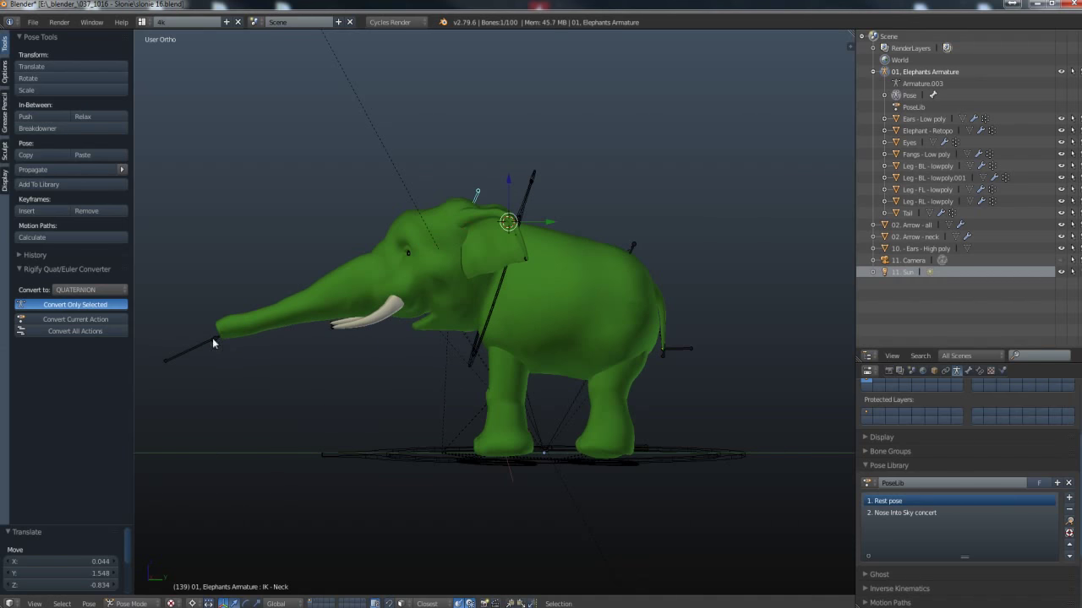
{"action": "key", "text": "g"}
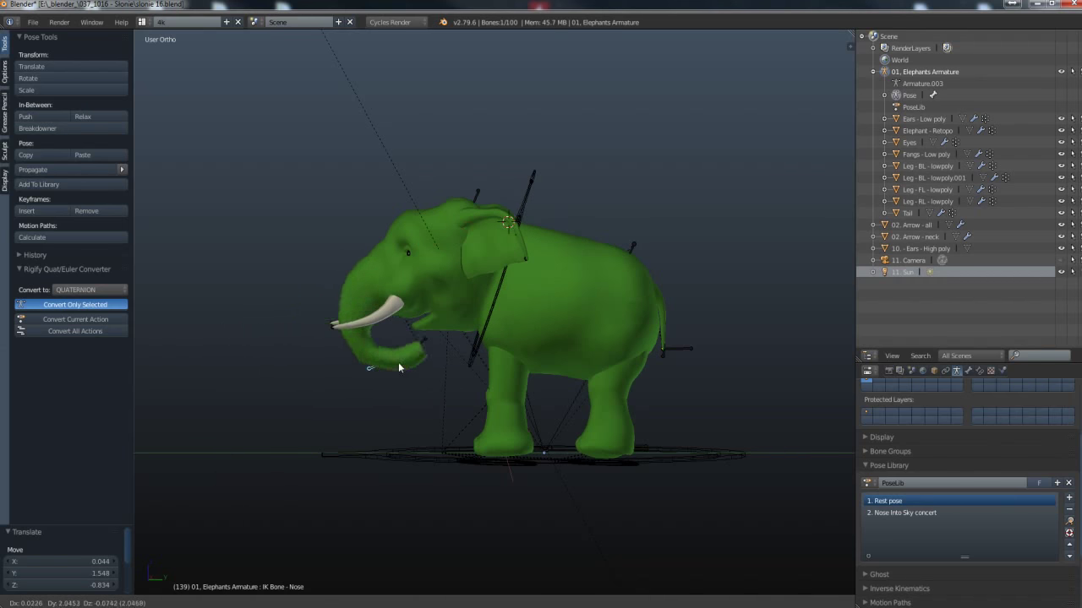
{"action": "left_click", "coordinate": [387, 358]}
{"action": "mouse_move", "coordinate": [514, 420]}
{"action": "middle_mouse_down"}
{"action": "mouse_move", "coordinate": [518, 458]}
{"action": "mouse_move", "coordinate": [567, 446]}
{"action": "middle_mouse_up"}
{"action": "right_click", "coordinate": [520, 449]}
Step: Try lifting the right and left front feet, cancelling both moves
{"action": "key", "text": "g"}
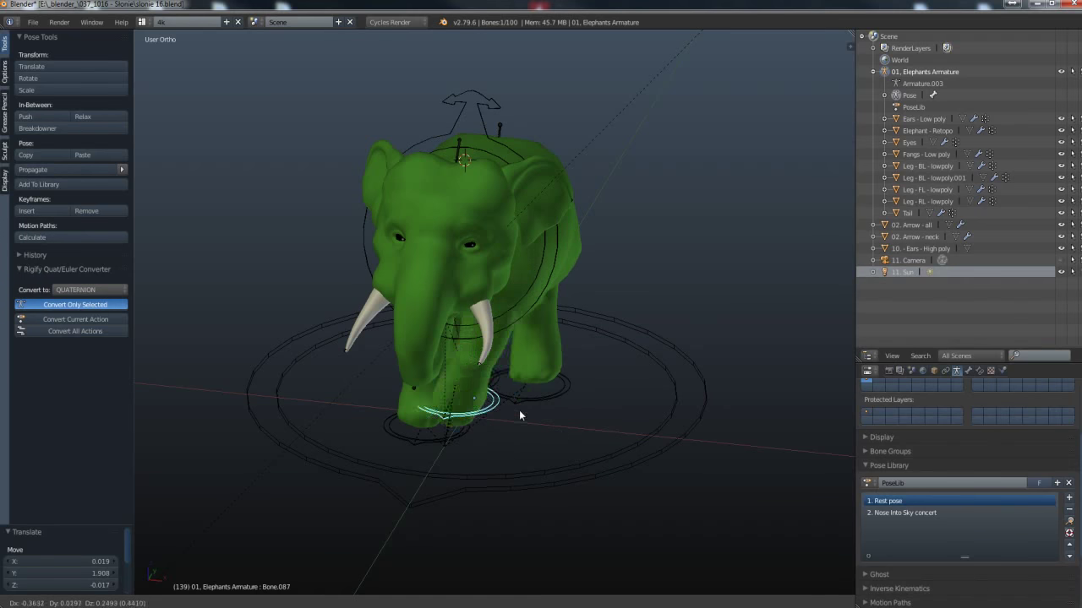
{"action": "right_click", "coordinate": [580, 430]}
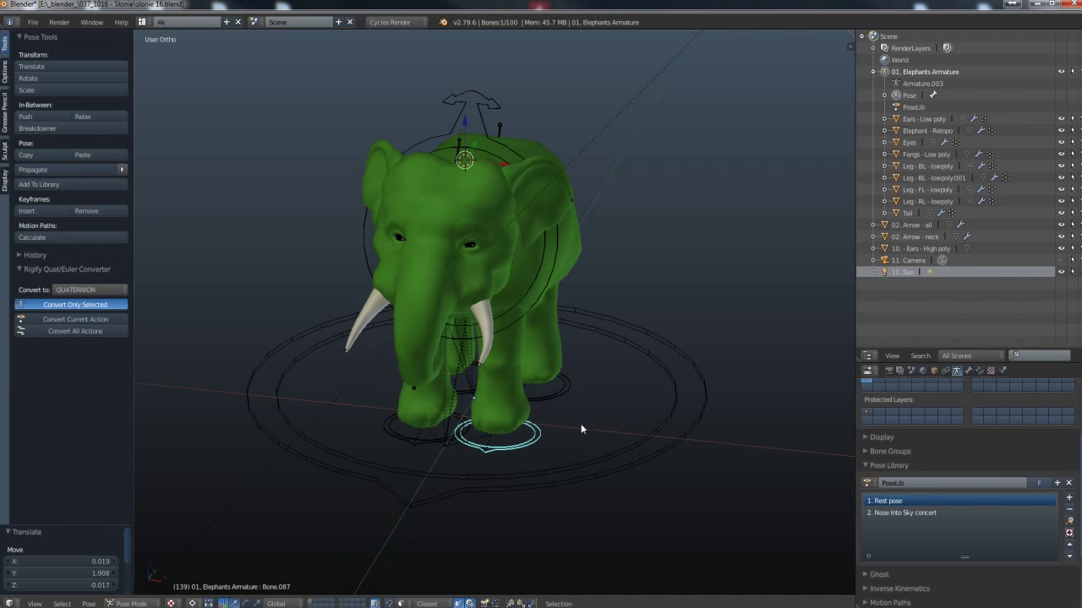
{"action": "right_click", "coordinate": [414, 443]}
{"action": "key", "text": "g"}
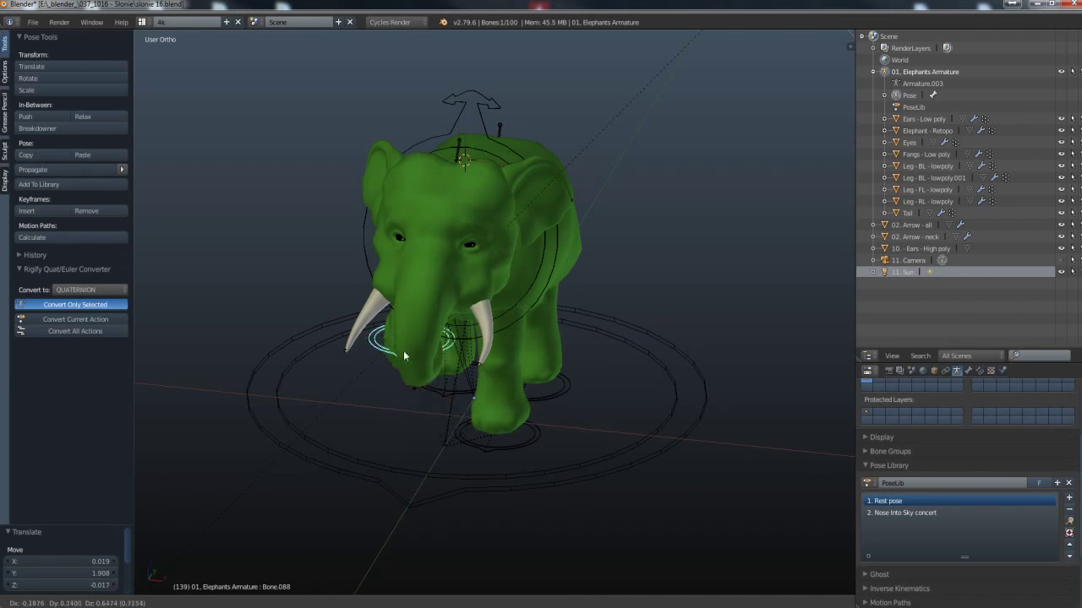
{"action": "right_click", "coordinate": [374, 424]}
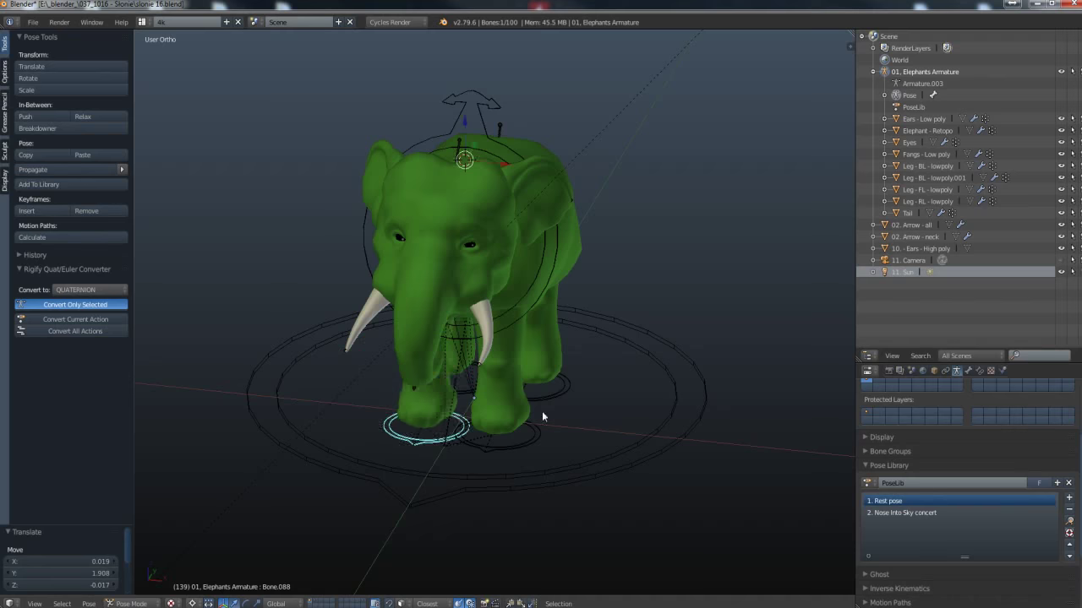
Step: Reposition both rear feet through their foot controls, confirming each new position
{"action": "middle_click_drag", "start_coordinate": [541, 410], "coordinate": [430, 400]}
{"action": "right_click", "coordinate": [554, 451]}
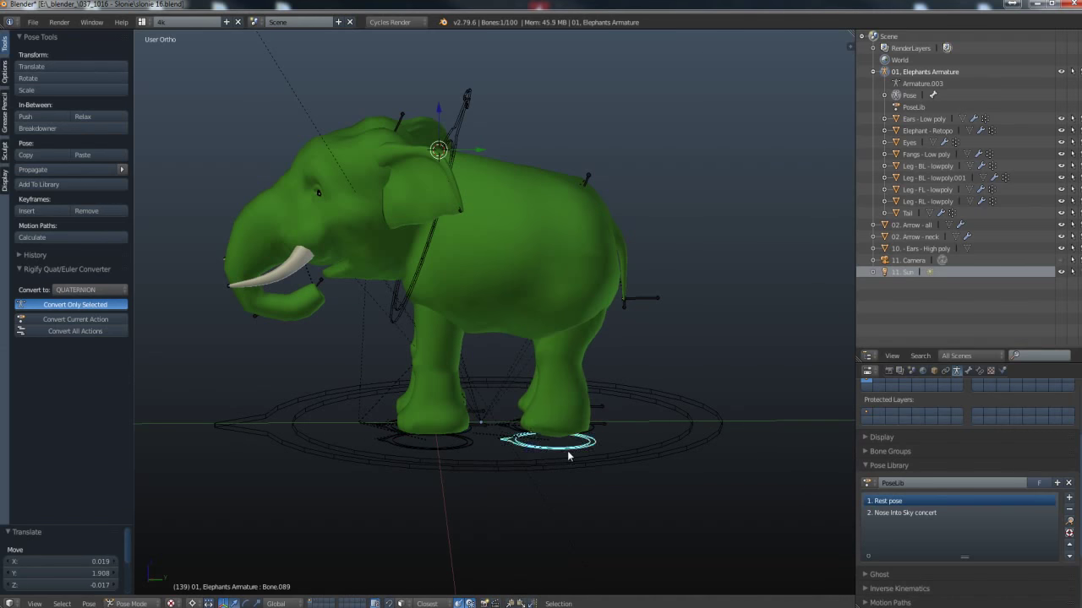
{"action": "key", "text": "g"}
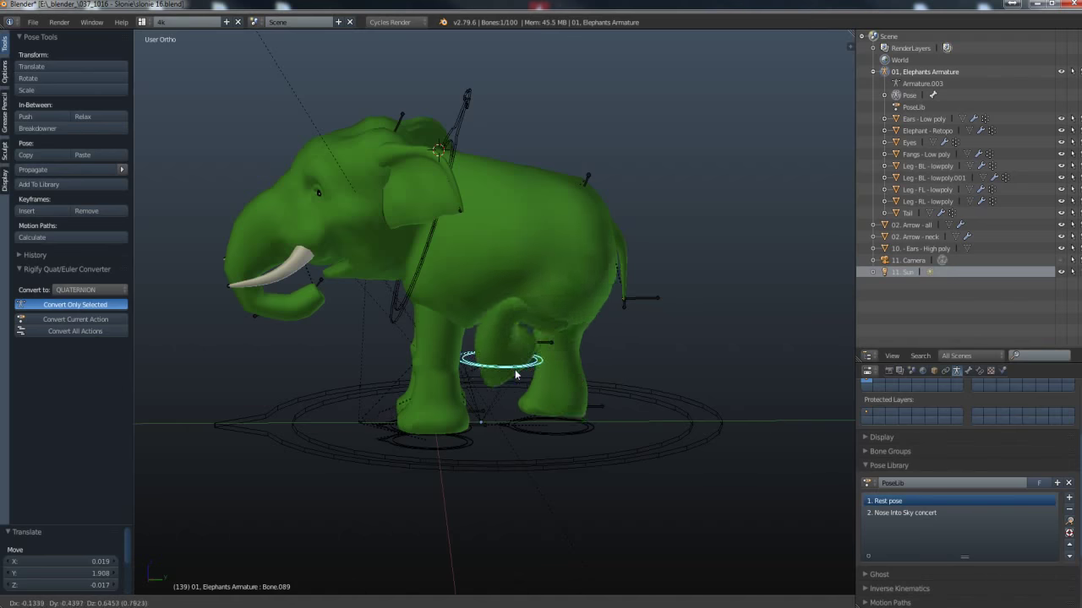
{"action": "left_click", "coordinate": [554, 452]}
{"action": "mouse_move", "coordinate": [648, 400]}
{"action": "middle_mouse_down"}
{"action": "mouse_move", "coordinate": [406, 421]}
{"action": "mouse_move", "coordinate": [390, 376]}
{"action": "middle_mouse_up"}
{"action": "right_click", "coordinate": [426, 430]}
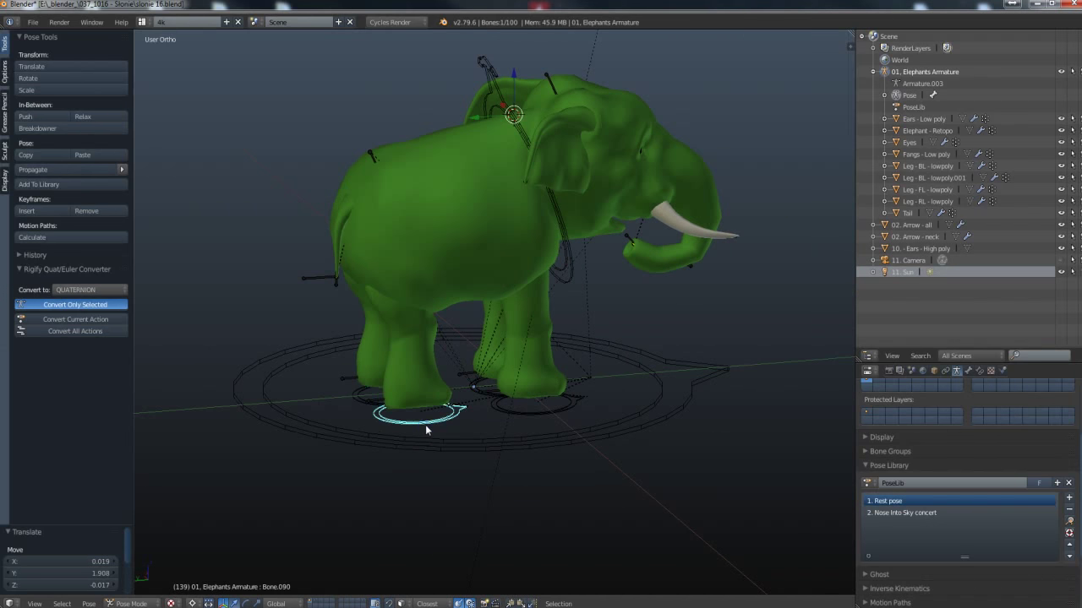
{"action": "middle_click_drag", "start_coordinate": [426, 430], "coordinate": [473, 425]}
{"action": "key", "text": "g"}
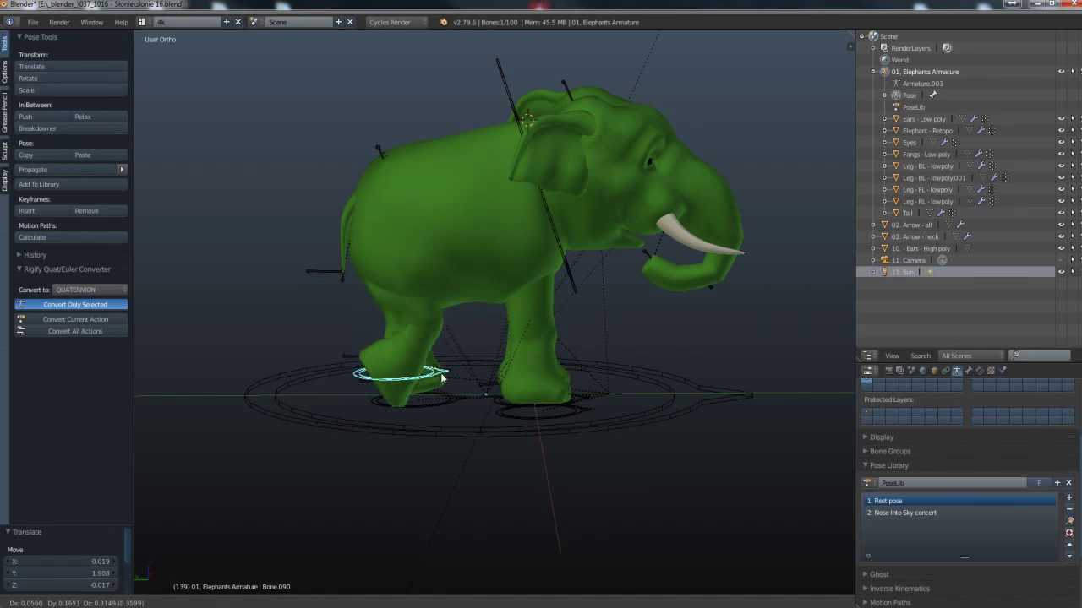
{"action": "left_click", "coordinate": [441, 378]}
Step: Clear the selection and select the whole-body root control
{"action": "right_click", "coordinate": [450, 397]}
{"action": "mouse_move", "coordinate": [451, 397]}
{"action": "middle_mouse_down"}
{"action": "mouse_move", "coordinate": [538, 434]}
{"action": "mouse_move", "coordinate": [708, 428]}
{"action": "mouse_move", "coordinate": [721, 417]}
{"action": "mouse_move", "coordinate": [663, 419]}
{"action": "mouse_move", "coordinate": [633, 467]}
{"action": "mouse_move", "coordinate": [654, 437]}
{"action": "mouse_move", "coordinate": [717, 411]}
{"action": "mouse_move", "coordinate": [601, 441]}
{"action": "middle_mouse_up"}
{"action": "key", "text": "a"}
{"action": "right_click", "coordinate": [660, 455]}
Step: Rotate the whole elephant slightly around the vertical Z axis
{"action": "key", "text": "r"}
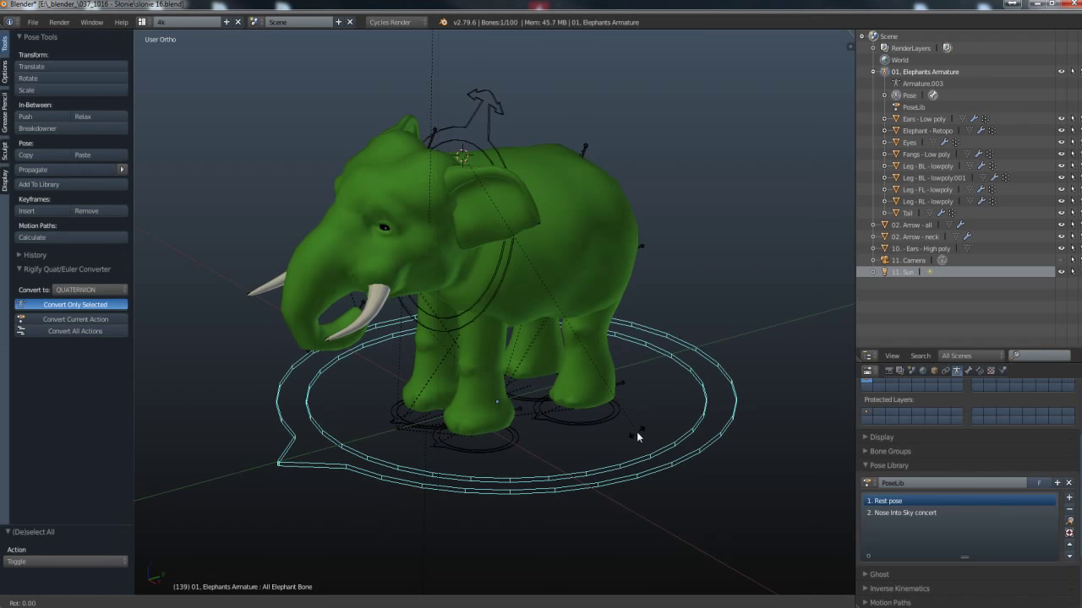
{"action": "key", "text": "z"}
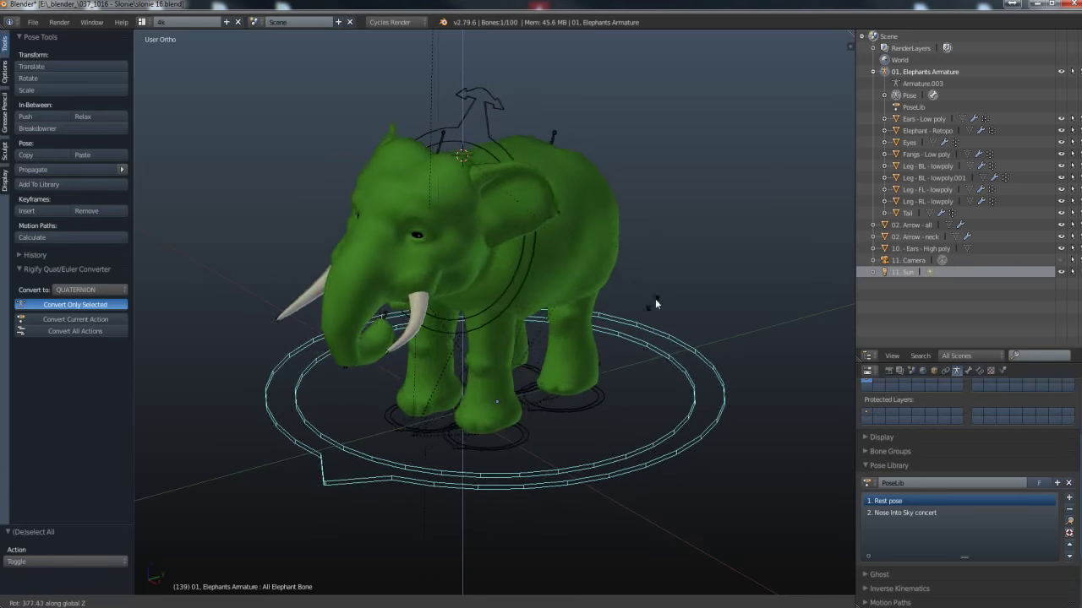
{"action": "left_click", "coordinate": [665, 287]}
{"action": "mouse_move", "coordinate": [579, 323]}
{"action": "middle_mouse_down"}
{"action": "mouse_move", "coordinate": [637, 313]}
{"action": "mouse_move", "coordinate": [628, 304]}
{"action": "middle_mouse_up"}
Step: Select the neck control and try rotating the head, then cancel
{"action": "right_click", "coordinate": [604, 253]}
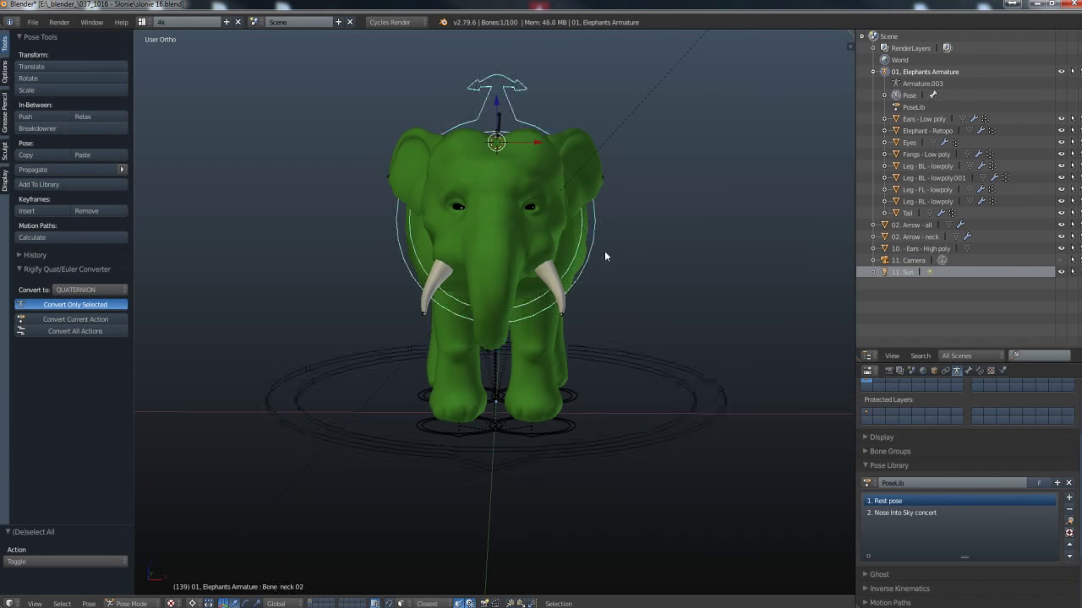
{"action": "key", "text": "r"}
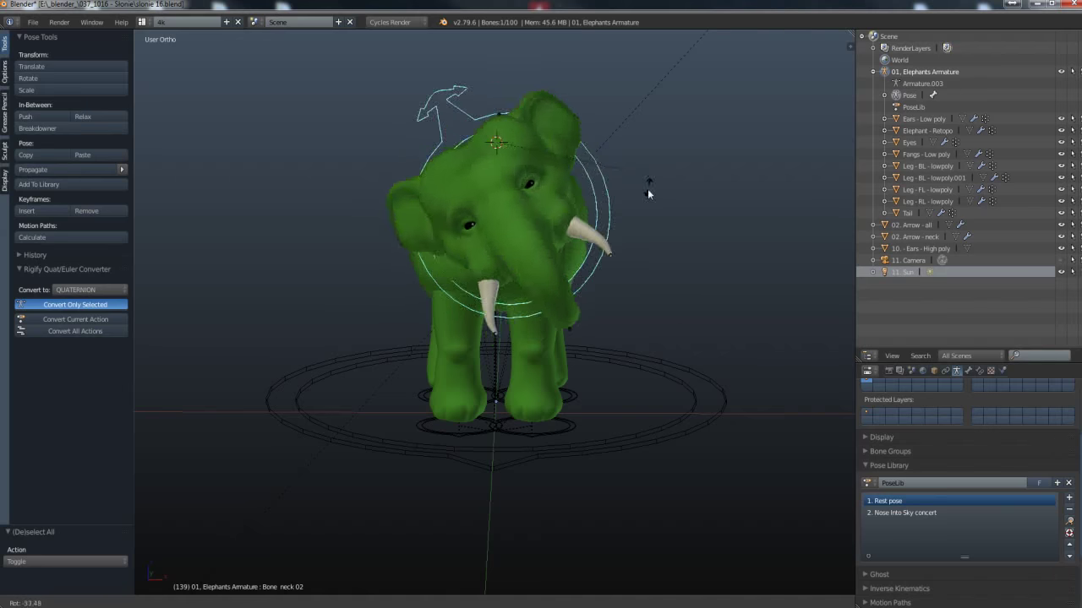
{"action": "right_click", "coordinate": [660, 329]}
{"action": "mouse_move", "coordinate": [661, 335]}
{"action": "middle_mouse_down"}
{"action": "mouse_move", "coordinate": [605, 395]}
{"action": "mouse_move", "coordinate": [557, 387]}
{"action": "middle_mouse_up"}
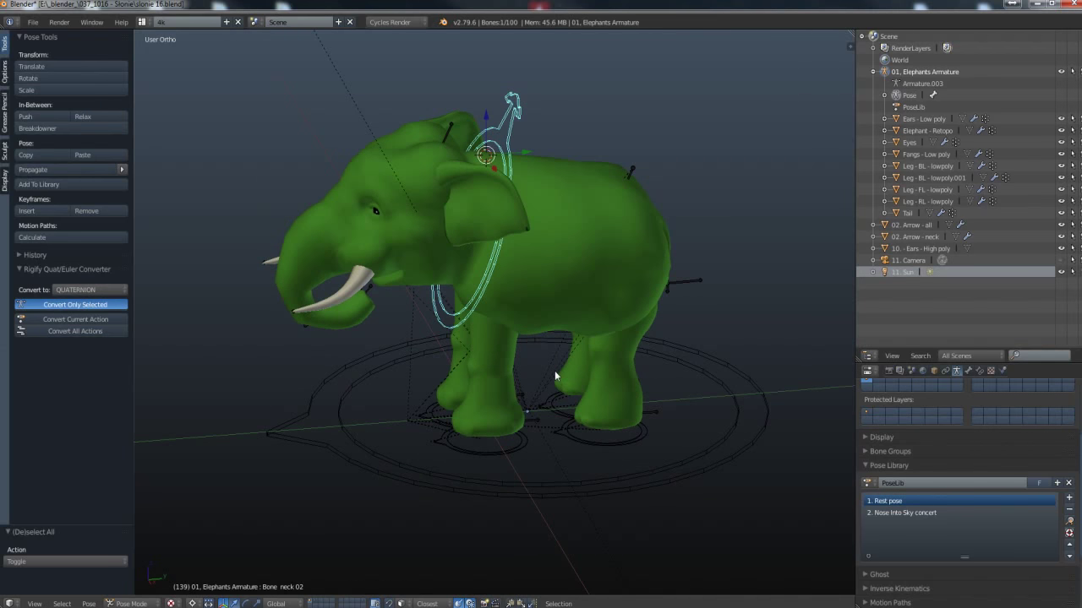
Step: Select all the elephant's bones and choose the Nose Into Sky concert library pose
{"action": "key", "text": "b"}
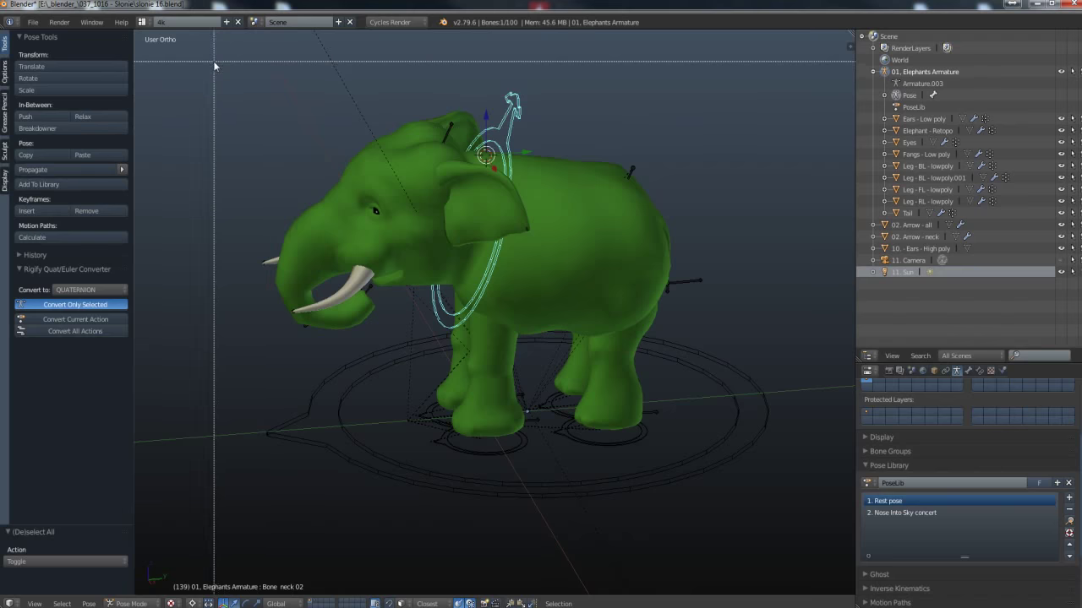
{"action": "left_click_drag", "start_coordinate": [214, 65], "coordinate": [811, 563]}
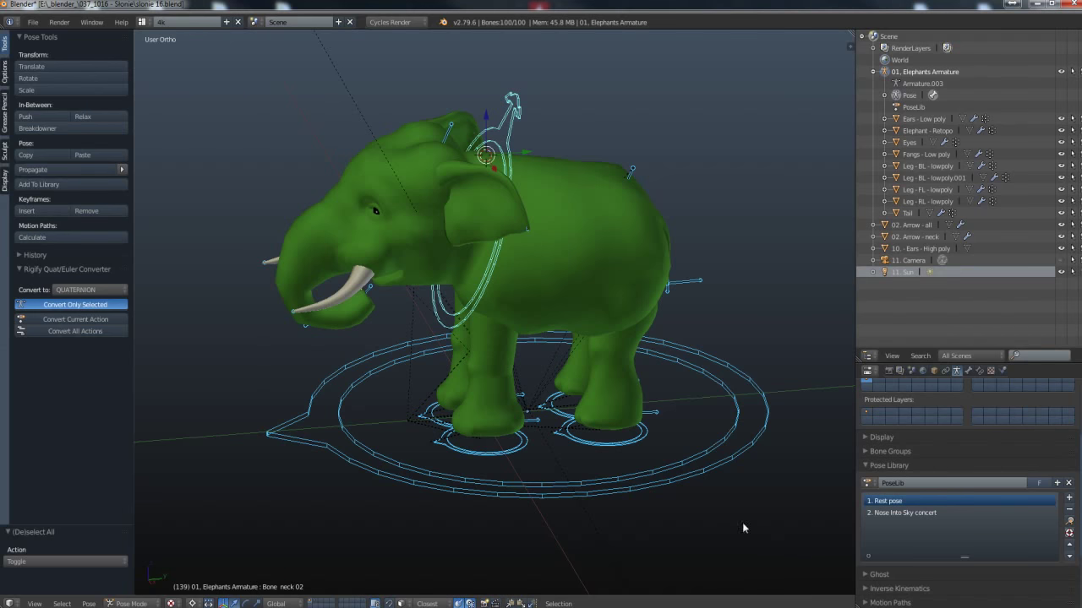
{"action": "right_click", "coordinate": [679, 466]}
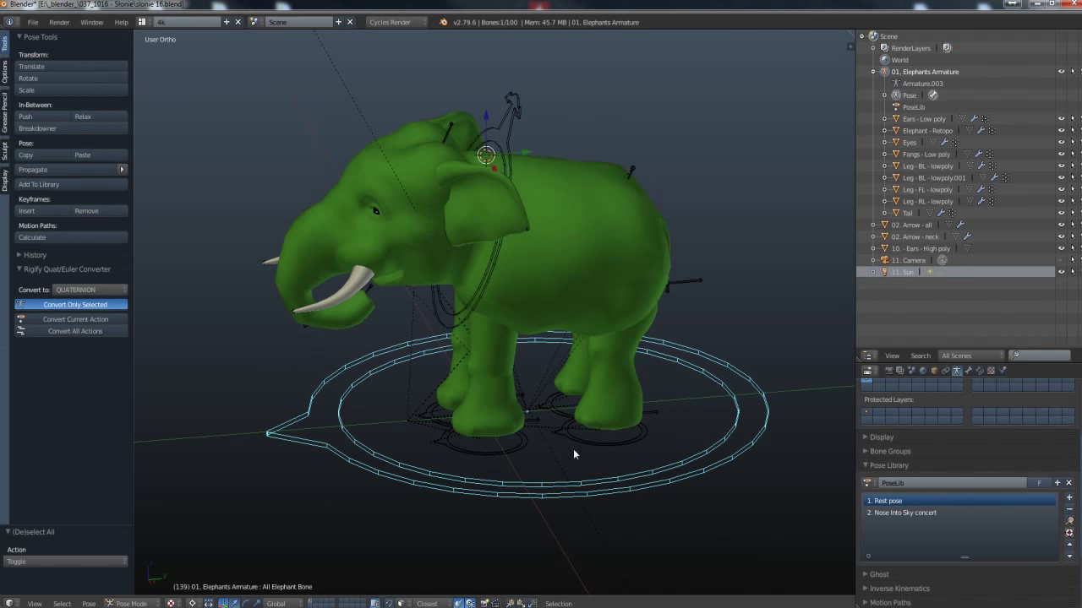
{"action": "key", "text": "a"}
{"action": "key", "text": "a"}
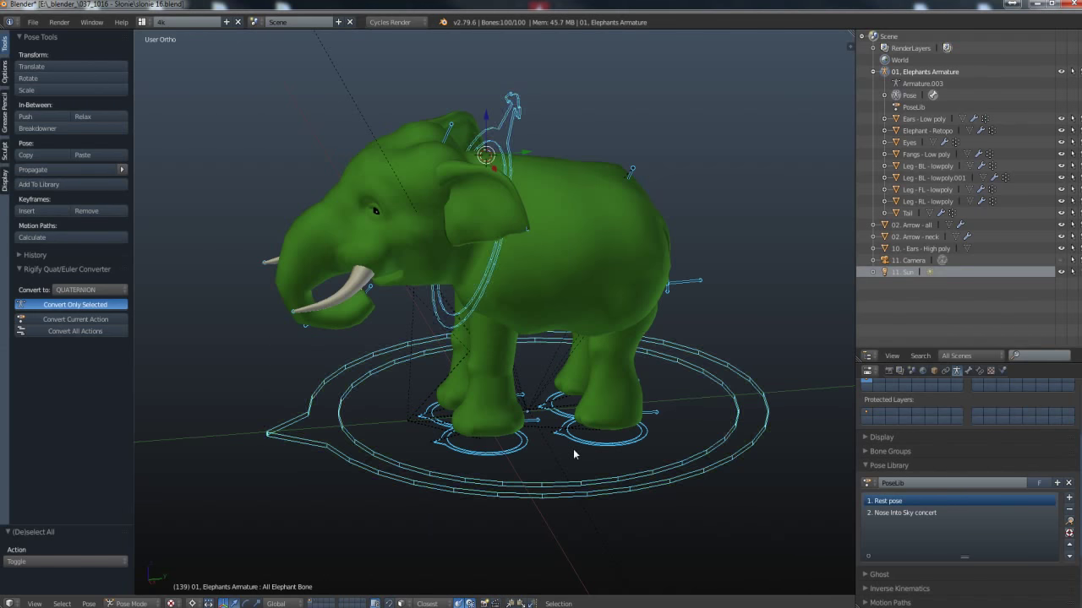
{"action": "middle_click_drag", "start_coordinate": [573, 454], "coordinate": [507, 422]}
{"action": "left_click", "coordinate": [1047, 513]}
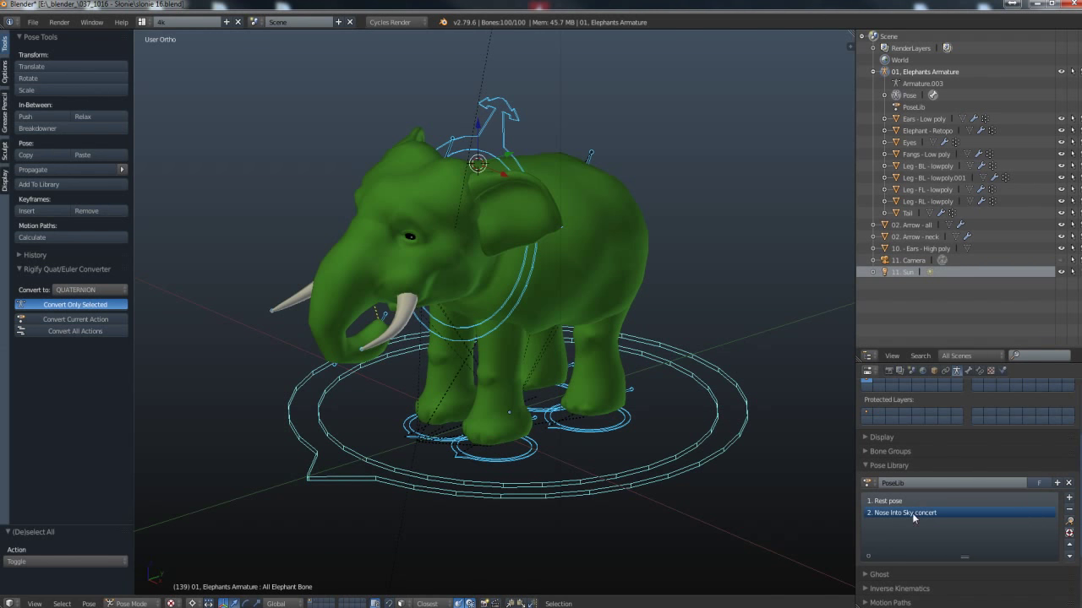
Step: Apply the Nose Into Sky concert pose and inspect it with the armature hidden
{"action": "left_click", "coordinate": [1069, 523]}
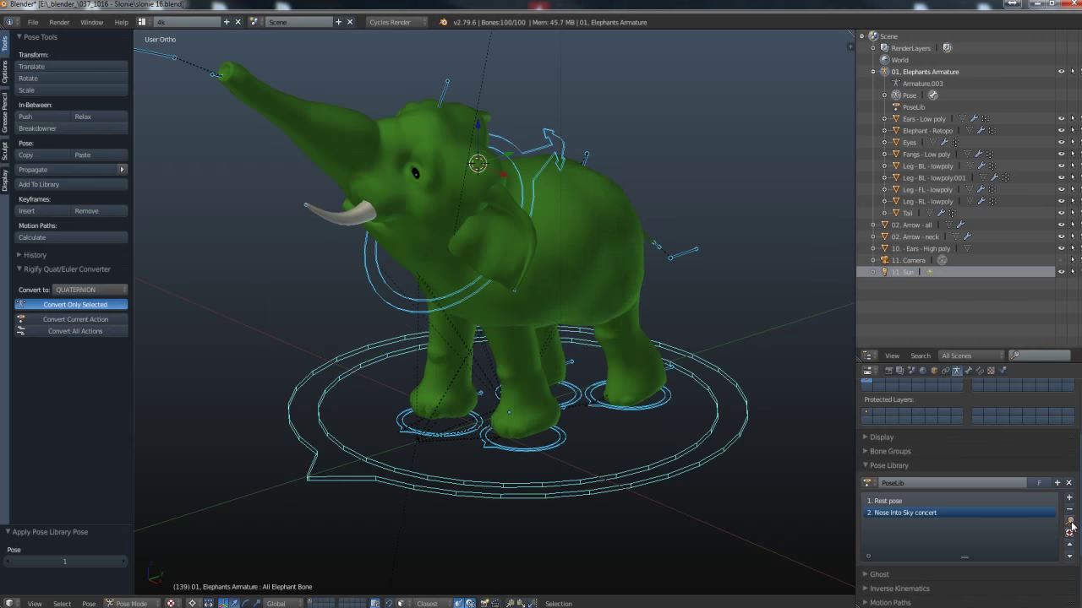
{"action": "mouse_move", "coordinate": [636, 357]}
{"action": "middle_mouse_down"}
{"action": "mouse_move", "coordinate": [663, 428]}
{"action": "mouse_move", "coordinate": [369, 445]}
{"action": "mouse_move", "coordinate": [688, 448]}
{"action": "mouse_move", "coordinate": [676, 451]}
{"action": "middle_mouse_up"}
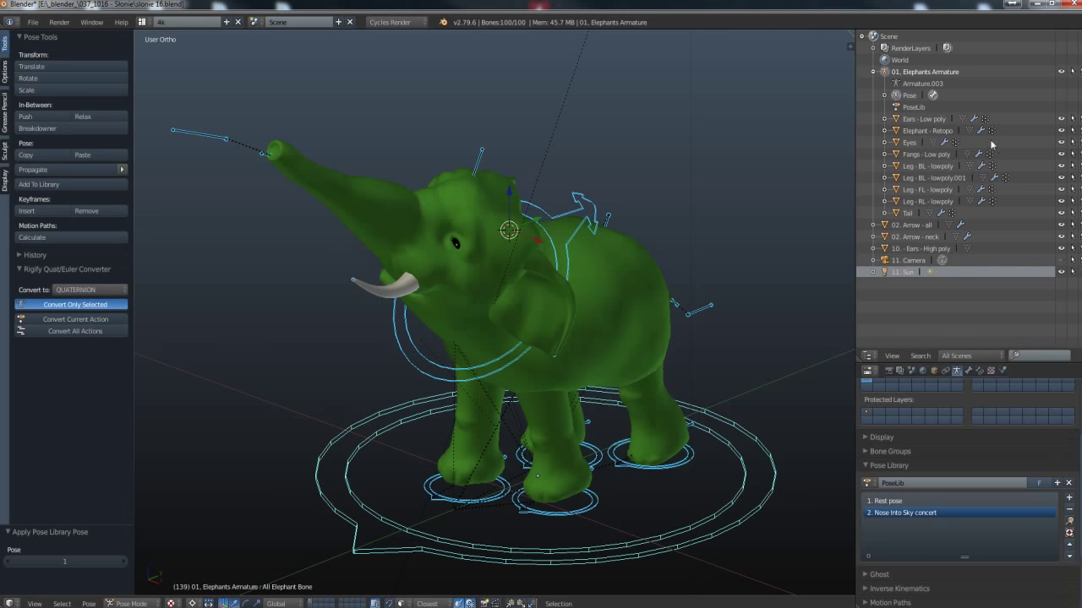
{"action": "left_click", "coordinate": [1062, 73]}
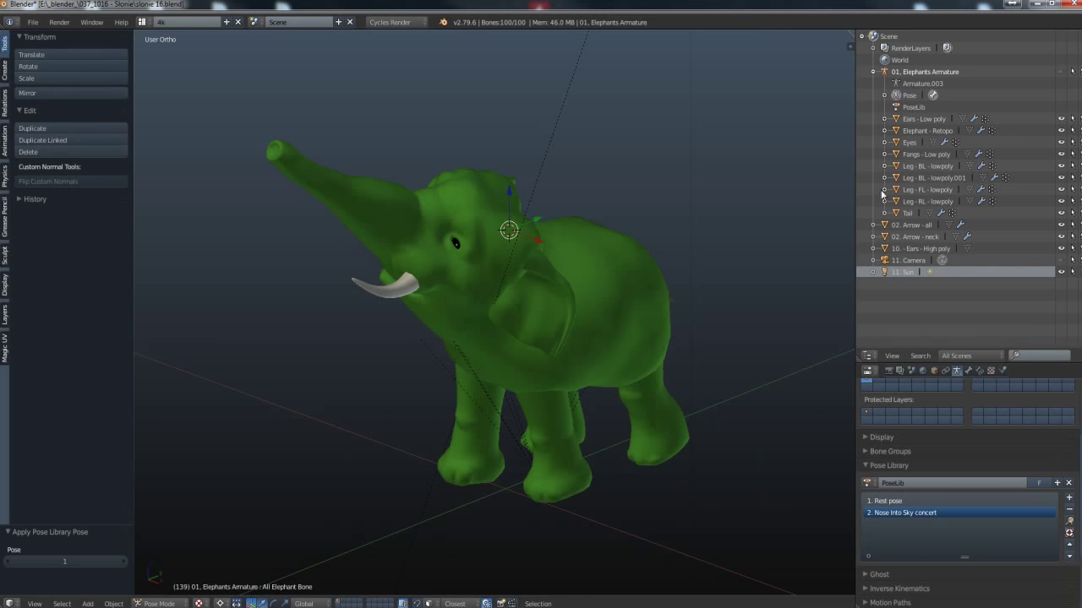
{"action": "mouse_move", "coordinate": [561, 352]}
{"action": "middle_mouse_down"}
{"action": "mouse_move", "coordinate": [545, 326]}
{"action": "mouse_move", "coordinate": [481, 340]}
{"action": "mouse_move", "coordinate": [597, 347]}
{"action": "mouse_move", "coordinate": [763, 330]}
{"action": "mouse_move", "coordinate": [623, 346]}
{"action": "mouse_move", "coordinate": [415, 338]}
{"action": "middle_mouse_up"}
{"action": "middle_click_drag", "start_coordinate": [507, 342], "coordinate": [511, 336]}
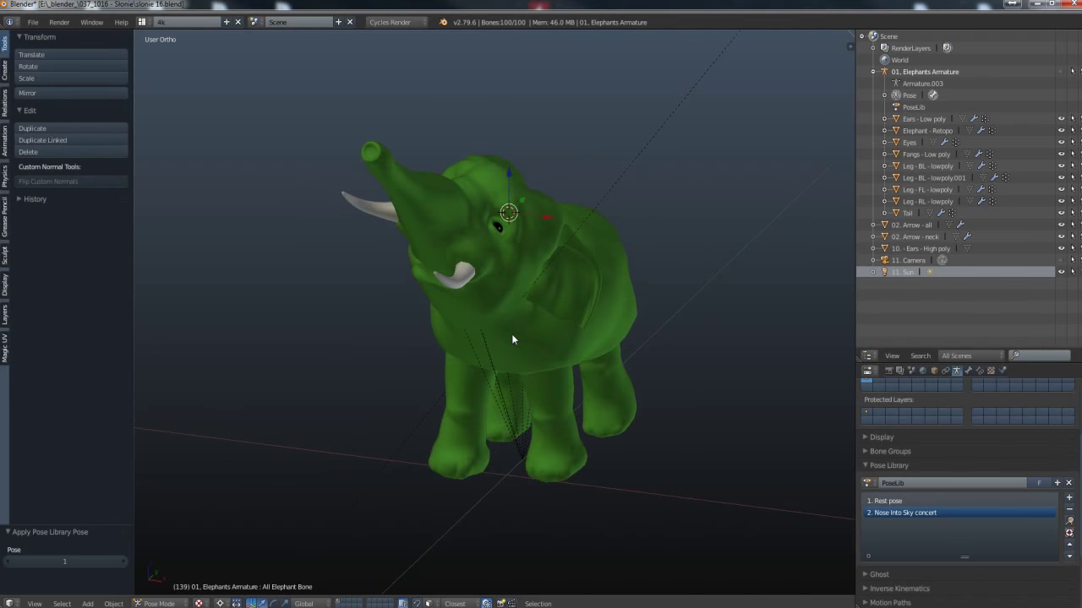
{"action": "left_click", "coordinate": [1061, 72]}
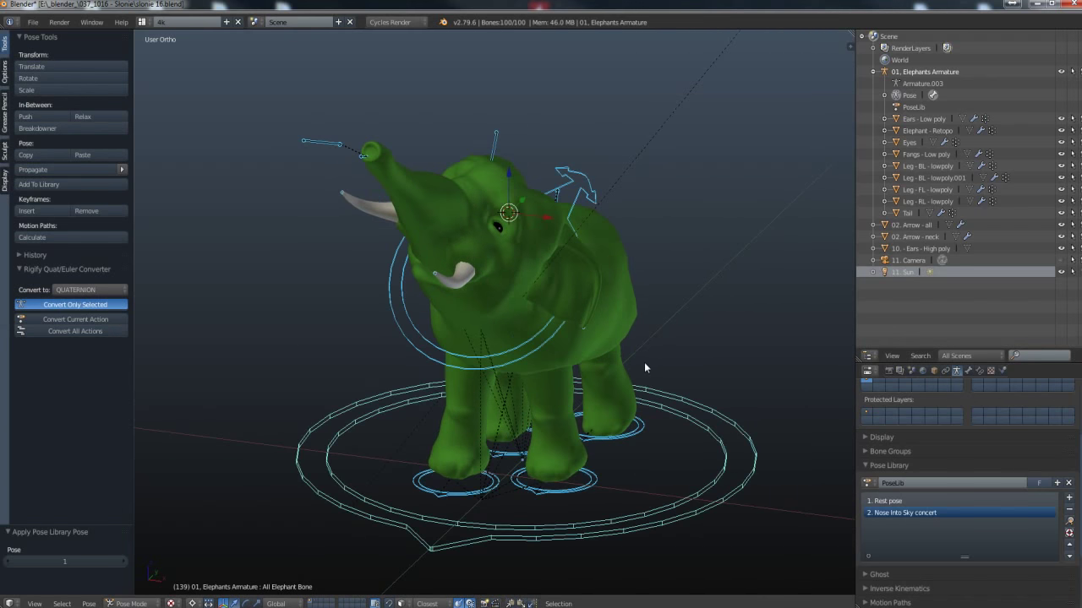
{"action": "middle_click_drag", "start_coordinate": [644, 361], "coordinate": [649, 366]}
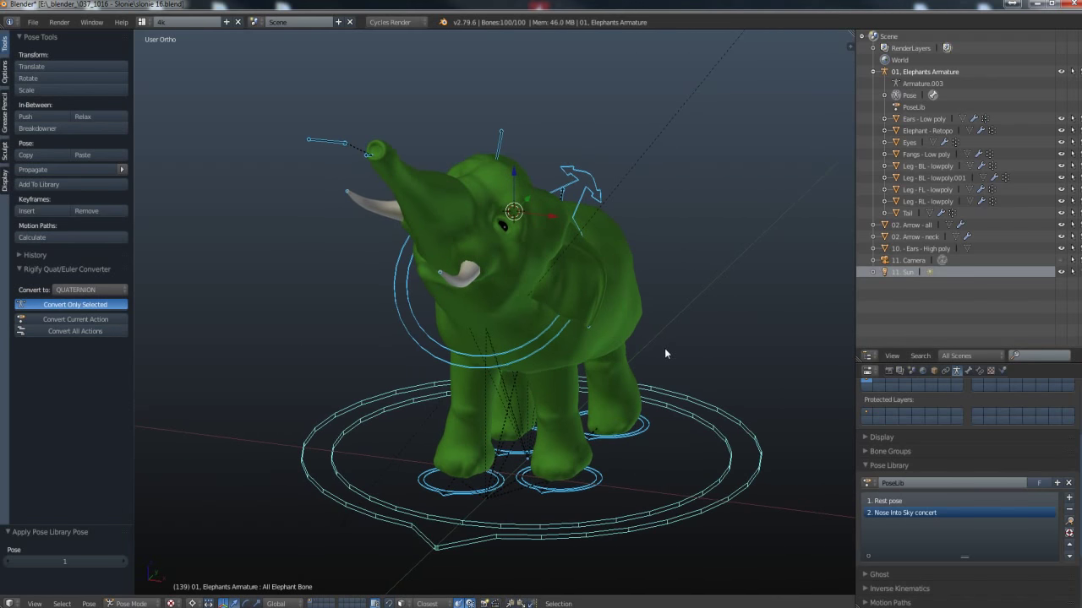
Step: Select and apply the Rest pose to return the elephant to its default stance
{"action": "left_click", "coordinate": [888, 503]}
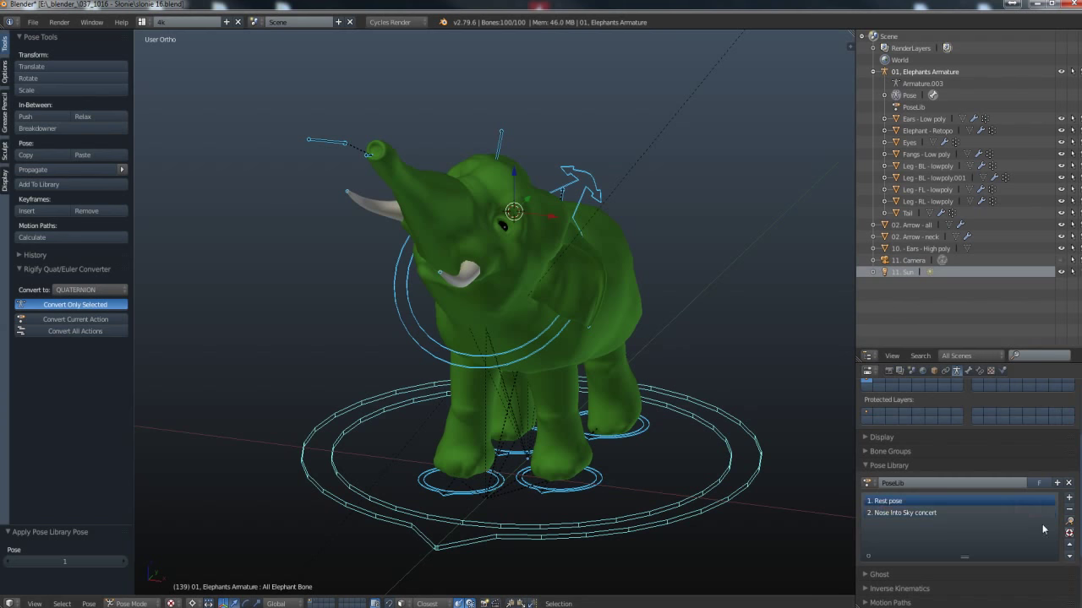
{"action": "left_click", "coordinate": [1069, 524]}
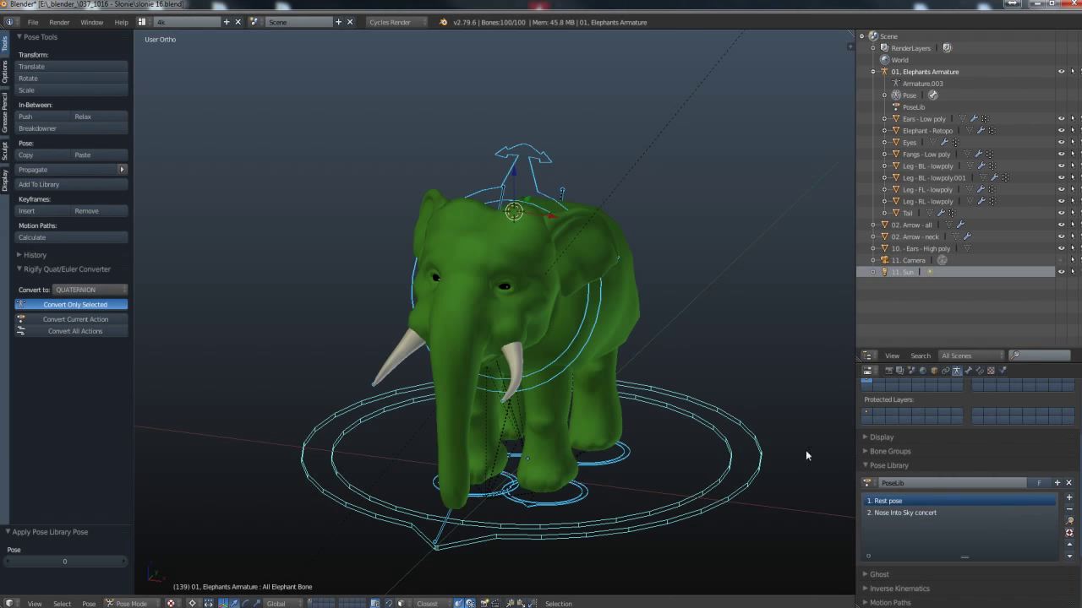
{"action": "mouse_move", "coordinate": [799, 386]}
{"action": "middle_mouse_down"}
{"action": "mouse_move", "coordinate": [656, 447]}
{"action": "mouse_move", "coordinate": [718, 438]}
{"action": "middle_mouse_up"}
Step: Curl the trunk under the tusks using the nose IK control
{"action": "key", "text": "a"}
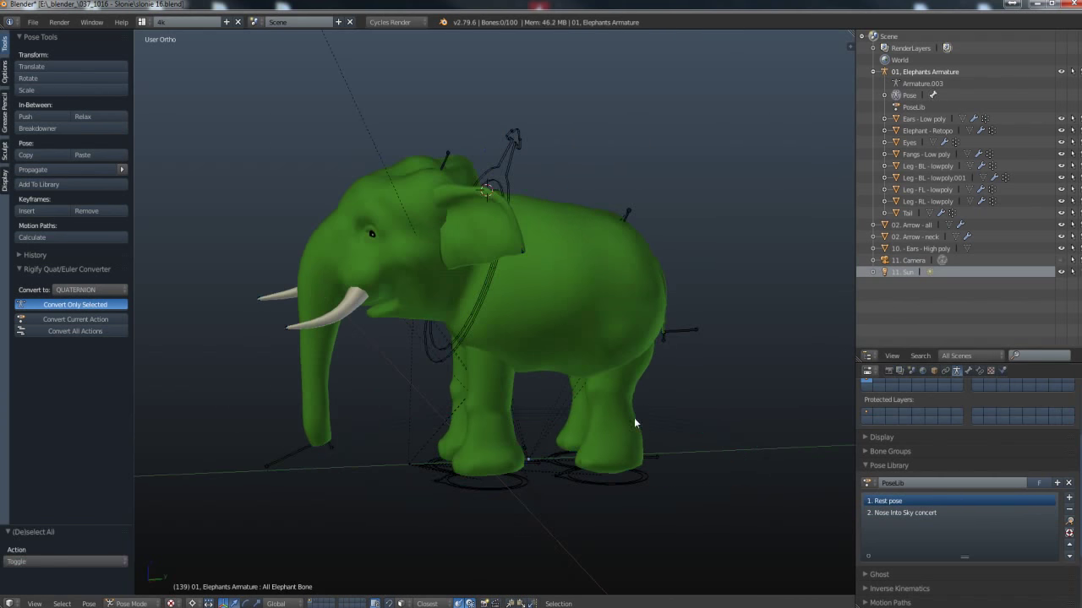
{"action": "mouse_move", "coordinate": [634, 417]}
{"action": "middle_mouse_down"}
{"action": "mouse_move", "coordinate": [578, 408]}
{"action": "mouse_move", "coordinate": [598, 414]}
{"action": "middle_mouse_up"}
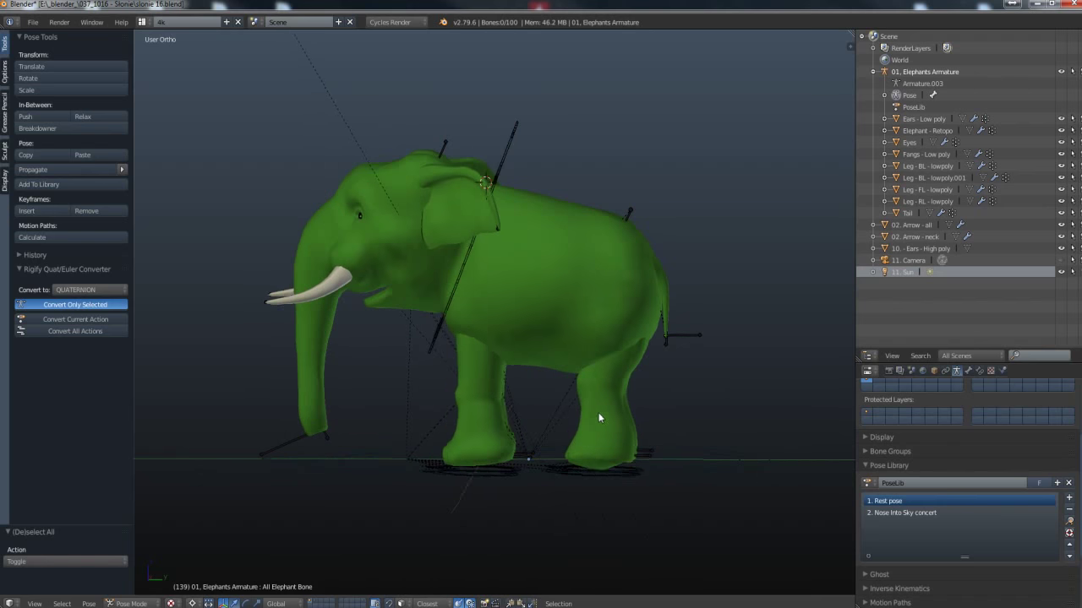
{"action": "right_click", "coordinate": [280, 446]}
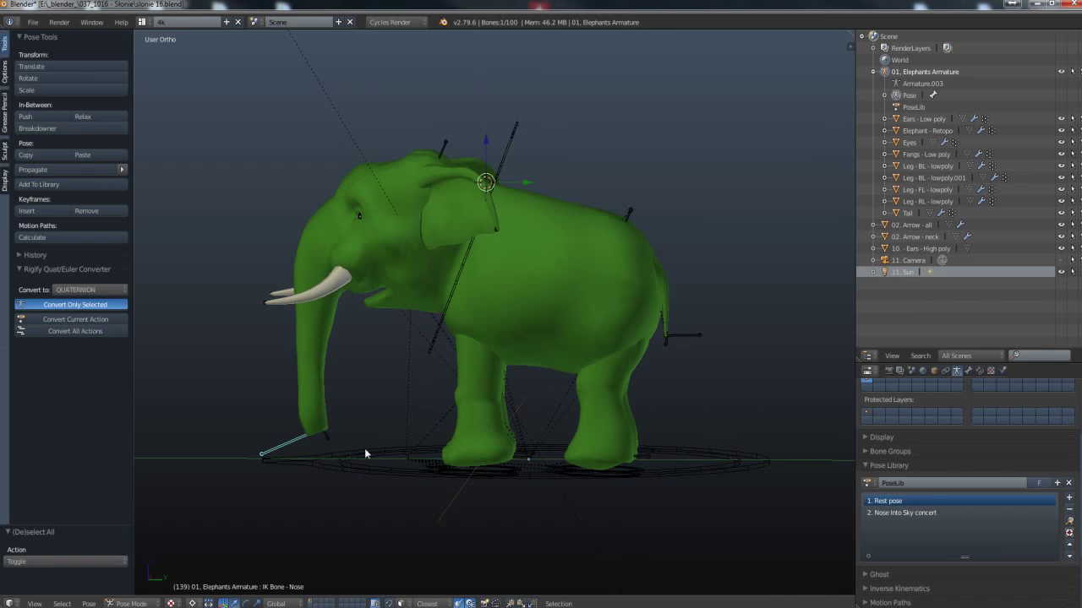
{"action": "key", "text": "g"}
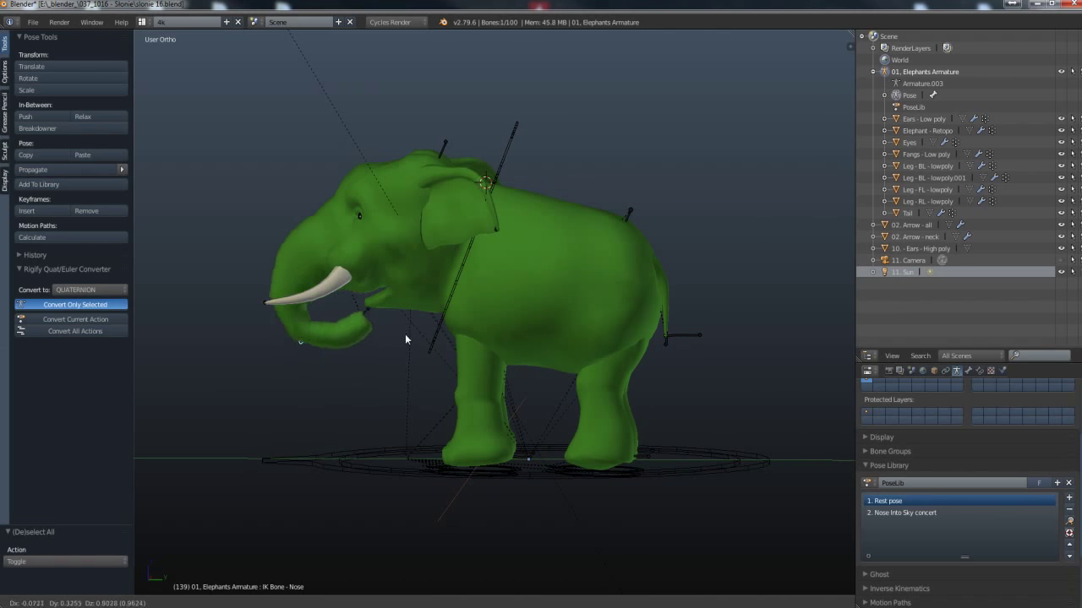
{"action": "left_click", "coordinate": [404, 334]}
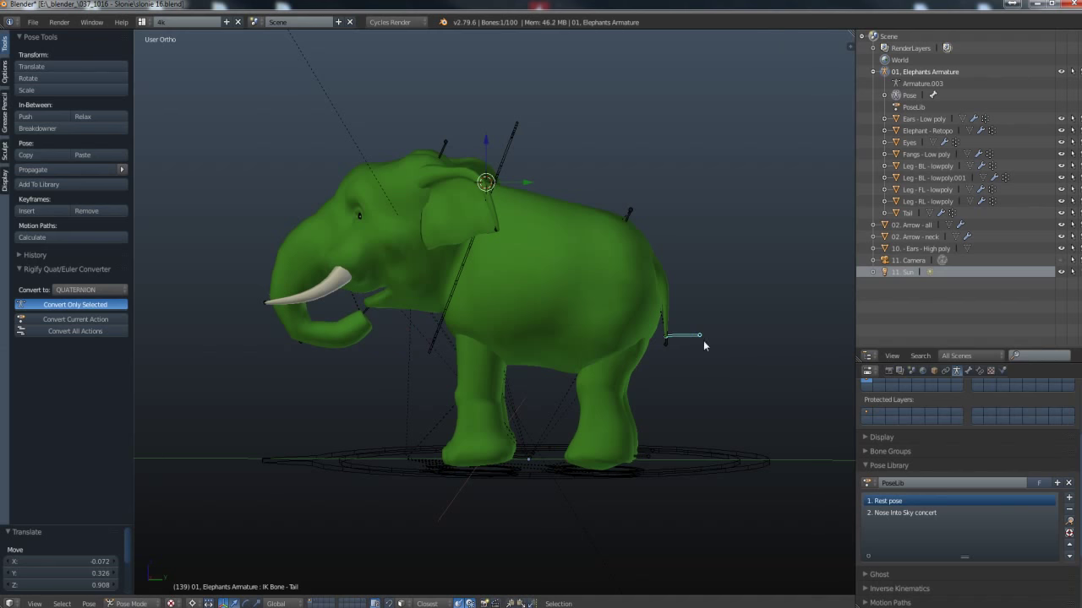
Step: Raise the tail and lower the neck control to bend the head downward
{"action": "key", "text": "g"}
{"action": "left_click", "coordinate": [696, 300]}
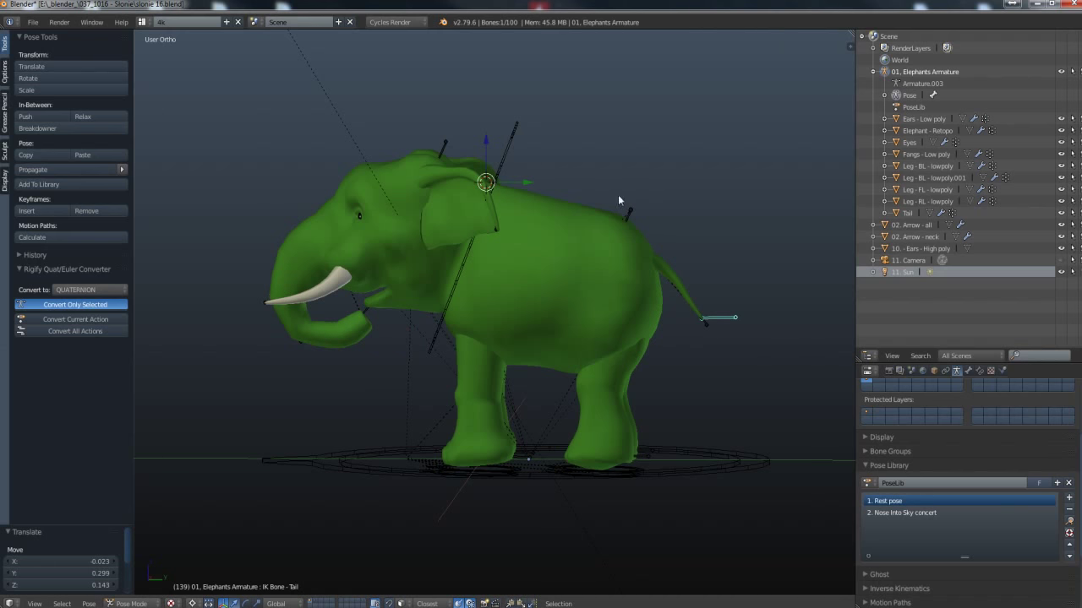
{"action": "right_click", "coordinate": [444, 145]}
{"action": "key", "text": "g"}
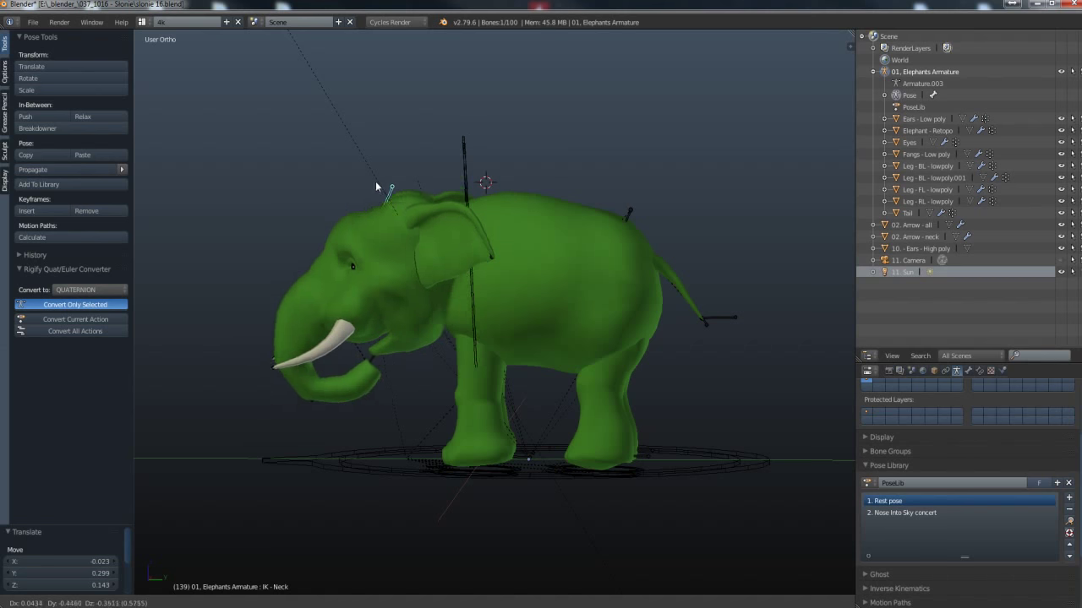
{"action": "left_click", "coordinate": [371, 182]}
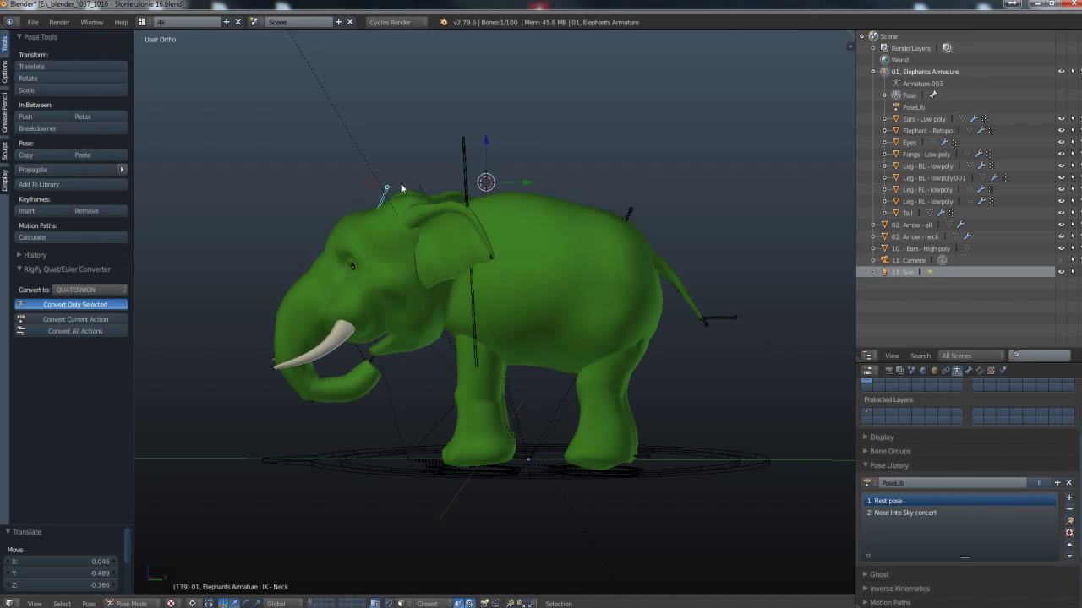
{"action": "right_click", "coordinate": [626, 215]}
Step: Shift the whole elephant body slightly and confirm its new position
{"action": "key", "text": "g"}
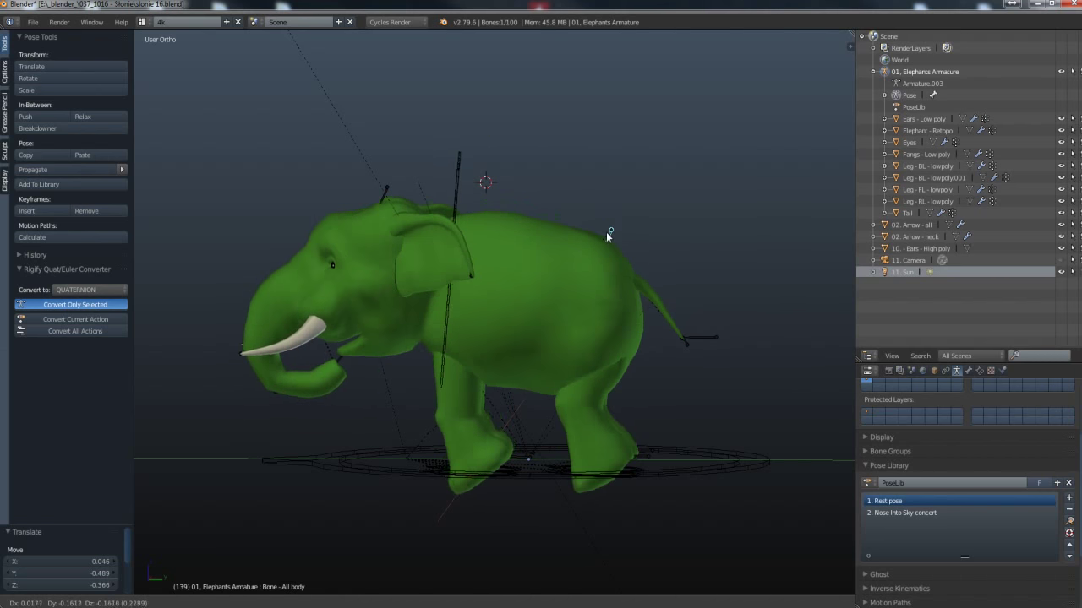
{"action": "left_click", "coordinate": [608, 237]}
{"action": "right_click", "coordinate": [509, 476]}
{"action": "mouse_move", "coordinate": [509, 476]}
{"action": "middle_mouse_down"}
{"action": "mouse_move", "coordinate": [577, 485]}
{"action": "mouse_move", "coordinate": [558, 471]}
{"action": "middle_mouse_up"}
Step: Move foot bone Bone.087 and lift foot bone Bone.088 into a stepping position
{"action": "right_click", "coordinate": [544, 498]}
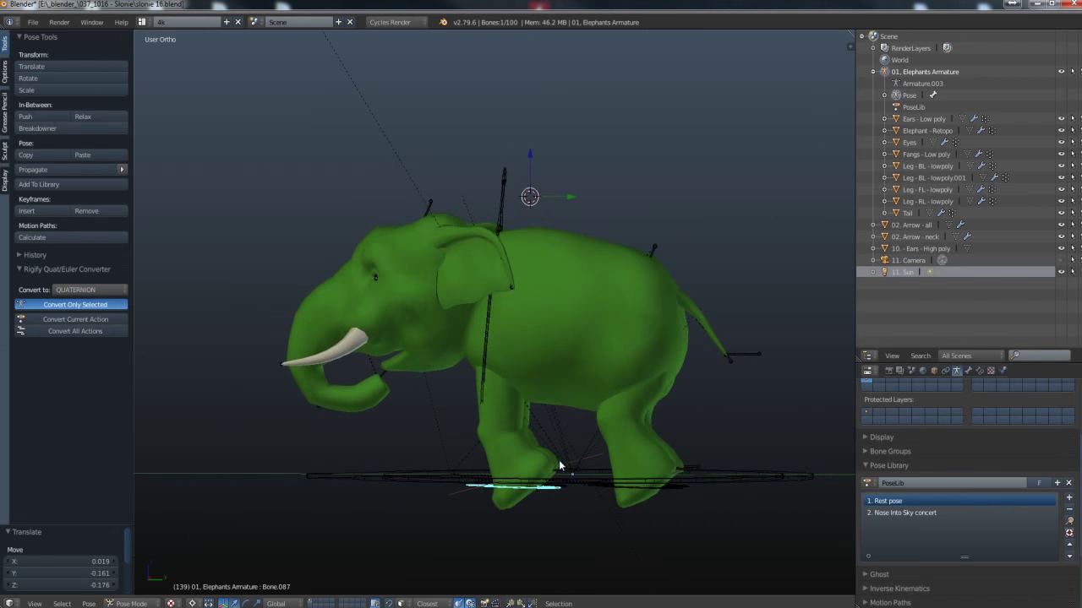
{"action": "key", "text": "g"}
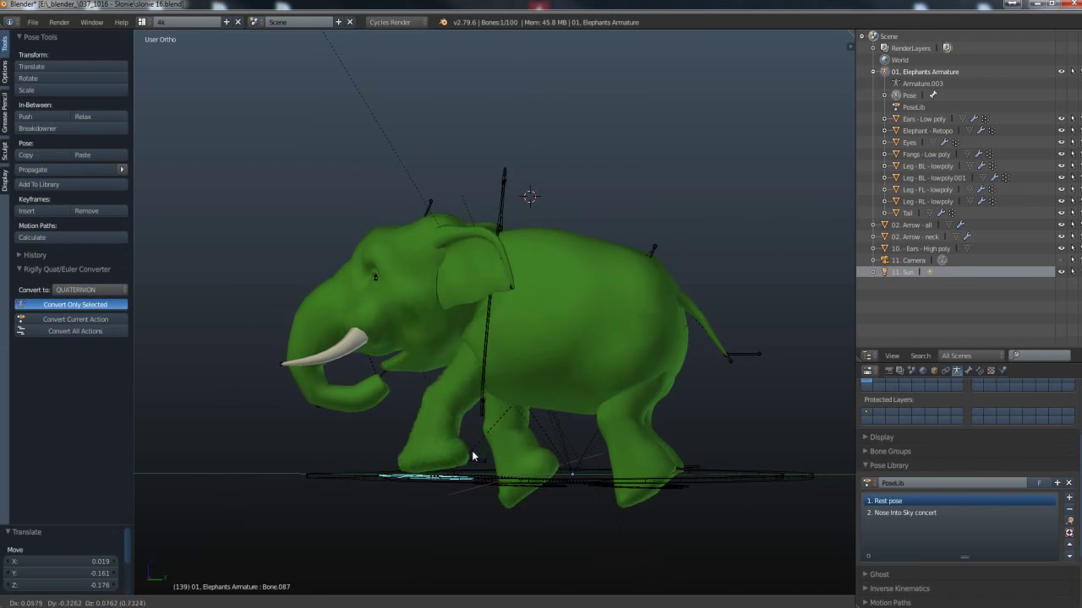
{"action": "left_click", "coordinate": [487, 457]}
{"action": "right_click", "coordinate": [561, 488]}
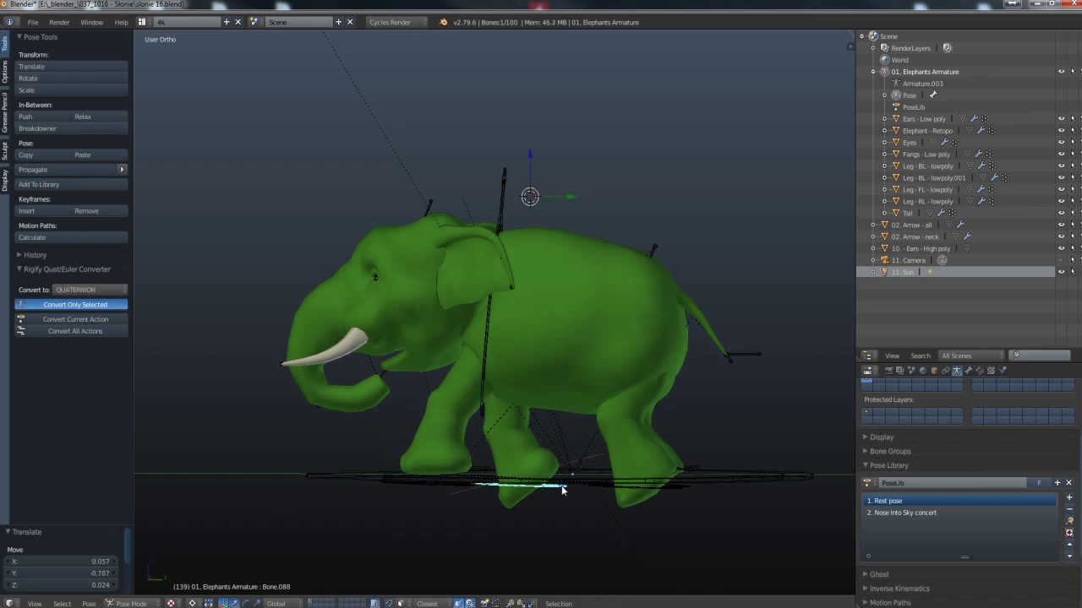
{"action": "key", "text": "g"}
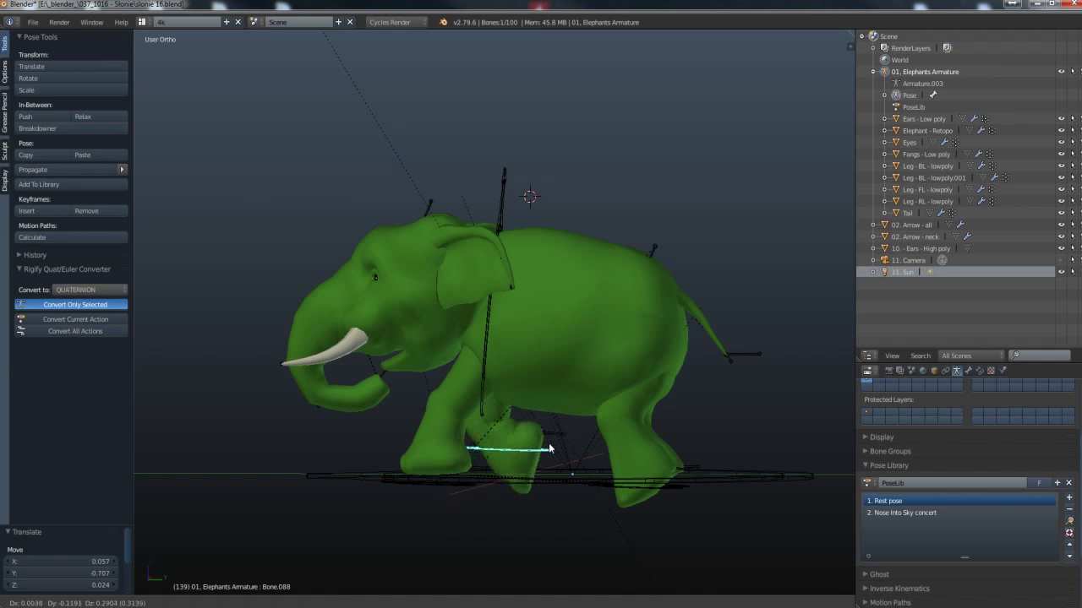
{"action": "left_click", "coordinate": [550, 438]}
Step: Raise lower-leg bone Bone.089 and reposition foot bone Bone.090 to complete the stride
{"action": "right_click", "coordinate": [678, 494]}
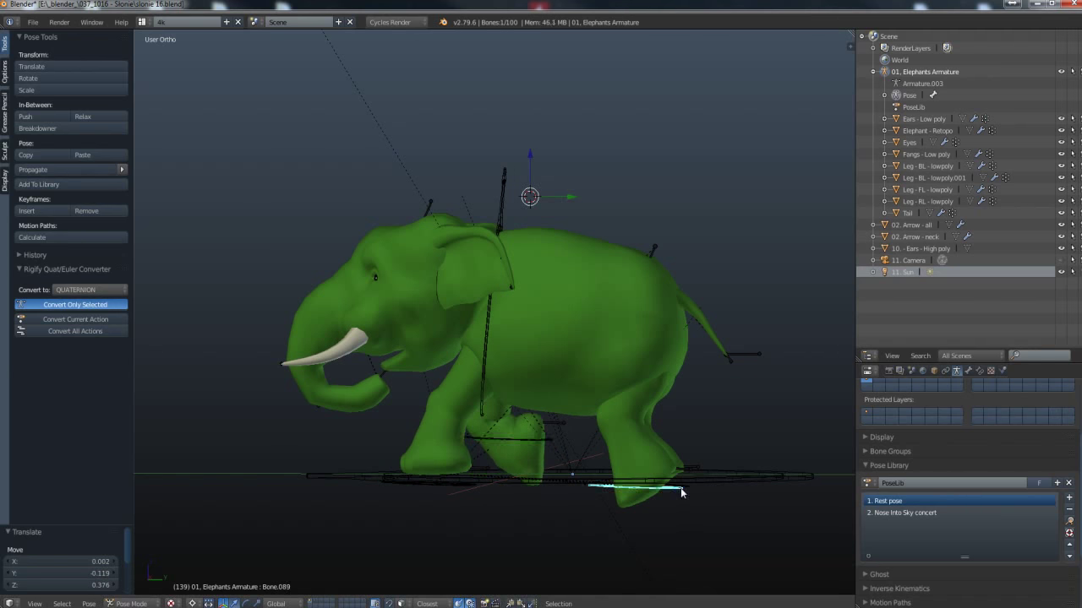
{"action": "key", "text": "g"}
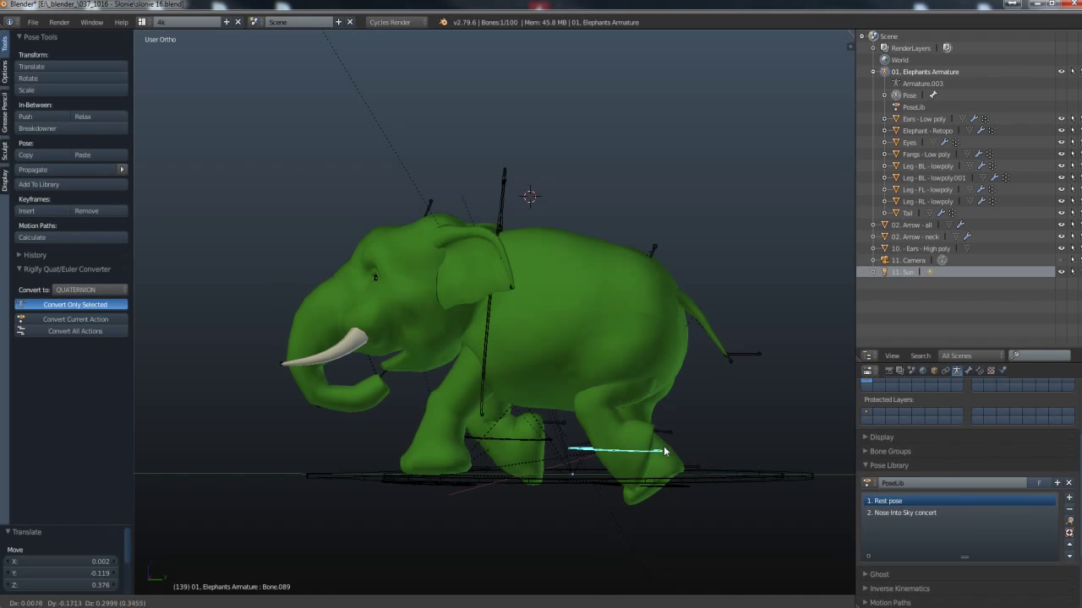
{"action": "left_click", "coordinate": [655, 460]}
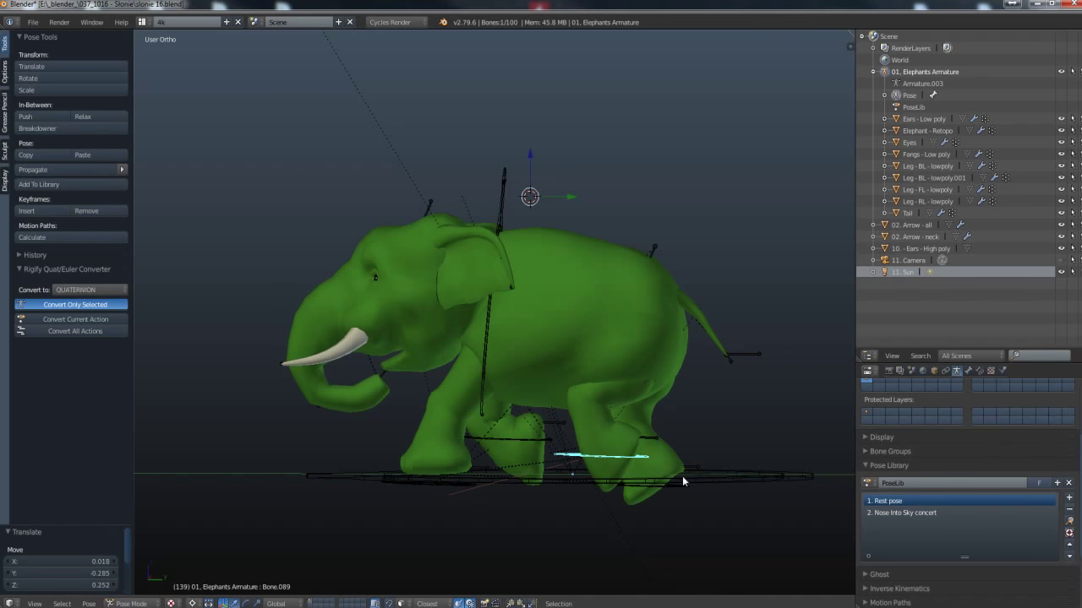
{"action": "right_click", "coordinate": [686, 489]}
{"action": "key", "text": "g"}
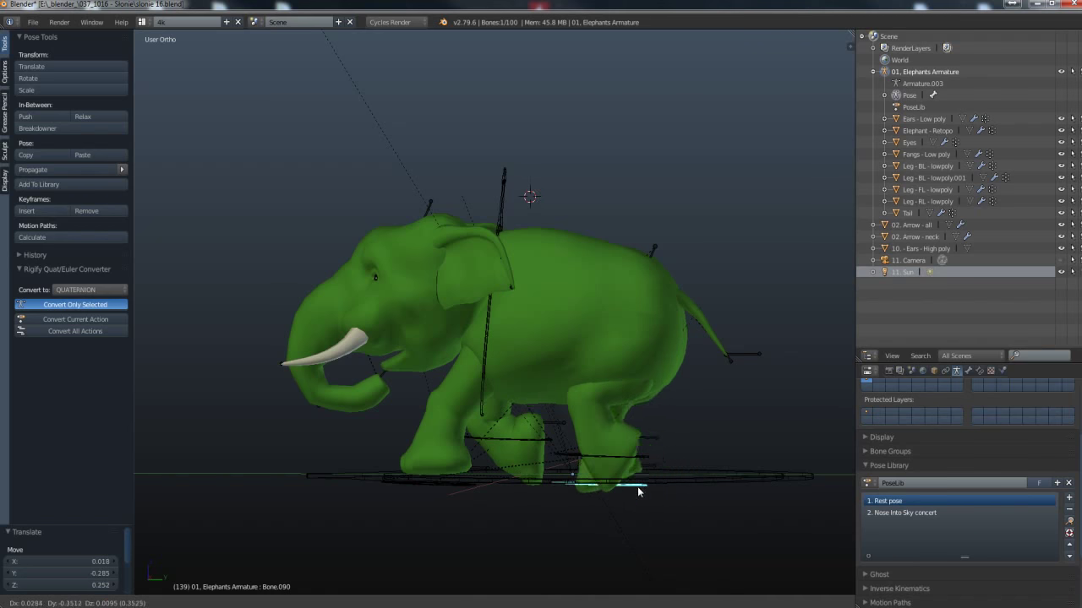
{"action": "left_click", "coordinate": [638, 500]}
{"action": "mouse_move", "coordinate": [638, 500]}
{"action": "middle_mouse_down"}
{"action": "mouse_move", "coordinate": [442, 479]}
{"action": "mouse_move", "coordinate": [773, 490]}
{"action": "mouse_move", "coordinate": [641, 402]}
{"action": "mouse_move", "coordinate": [632, 350]}
{"action": "mouse_move", "coordinate": [662, 336]}
{"action": "mouse_move", "coordinate": [642, 336]}
{"action": "middle_mouse_up"}
Step: Rotate Bone neck 02 to tilt the head sideways, then select all bones
{"action": "right_click", "coordinate": [623, 299]}
{"action": "key", "text": "r"}
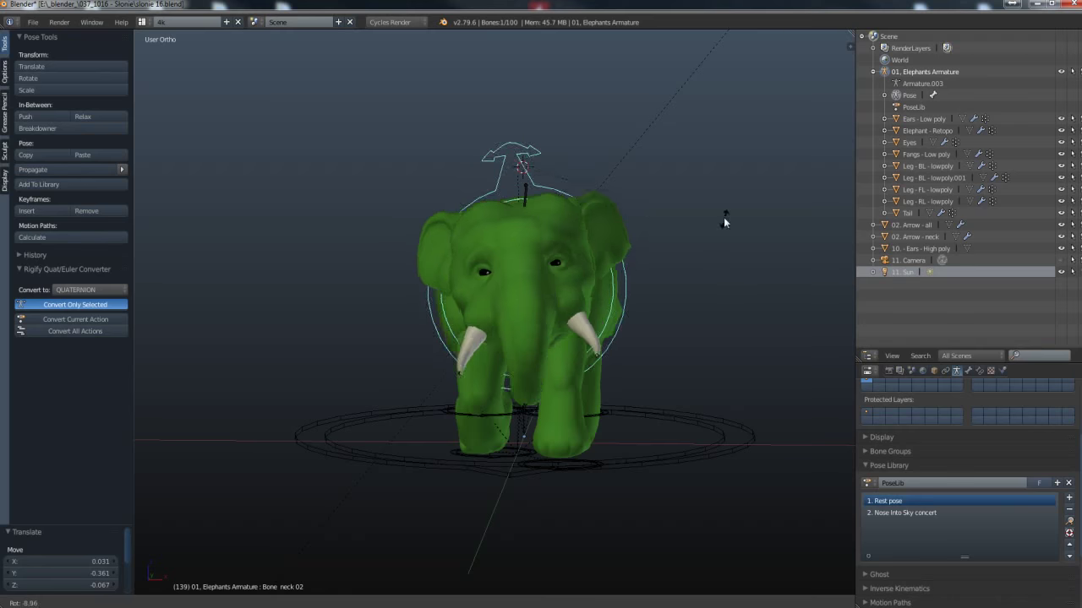
{"action": "left_click", "coordinate": [709, 181]}
{"action": "mouse_move", "coordinate": [710, 181]}
{"action": "middle_mouse_down"}
{"action": "mouse_move", "coordinate": [660, 382]}
{"action": "mouse_move", "coordinate": [597, 367]}
{"action": "mouse_move", "coordinate": [575, 375]}
{"action": "mouse_move", "coordinate": [627, 422]}
{"action": "mouse_move", "coordinate": [636, 388]}
{"action": "mouse_move", "coordinate": [579, 375]}
{"action": "mouse_move", "coordinate": [693, 371]}
{"action": "mouse_move", "coordinate": [586, 381]}
{"action": "mouse_move", "coordinate": [595, 386]}
{"action": "middle_mouse_up"}
{"action": "key", "text": "a"}
{"action": "key", "text": "a"}
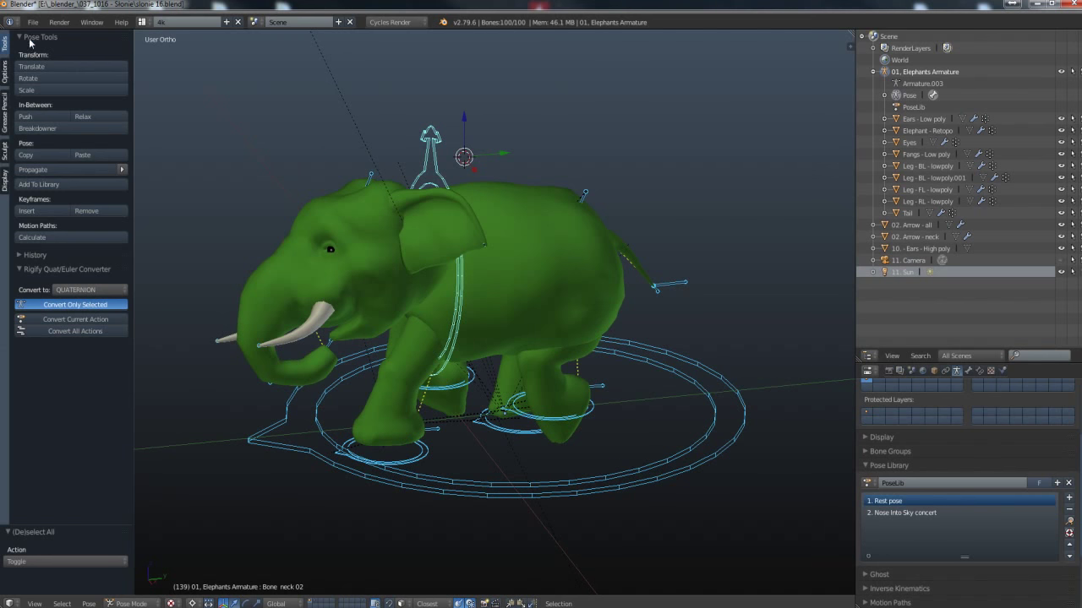
Step: Add the current stance to the Pose Library and rename the entry 'Slow walking Pose'
{"action": "left_click", "coordinate": [44, 186]}
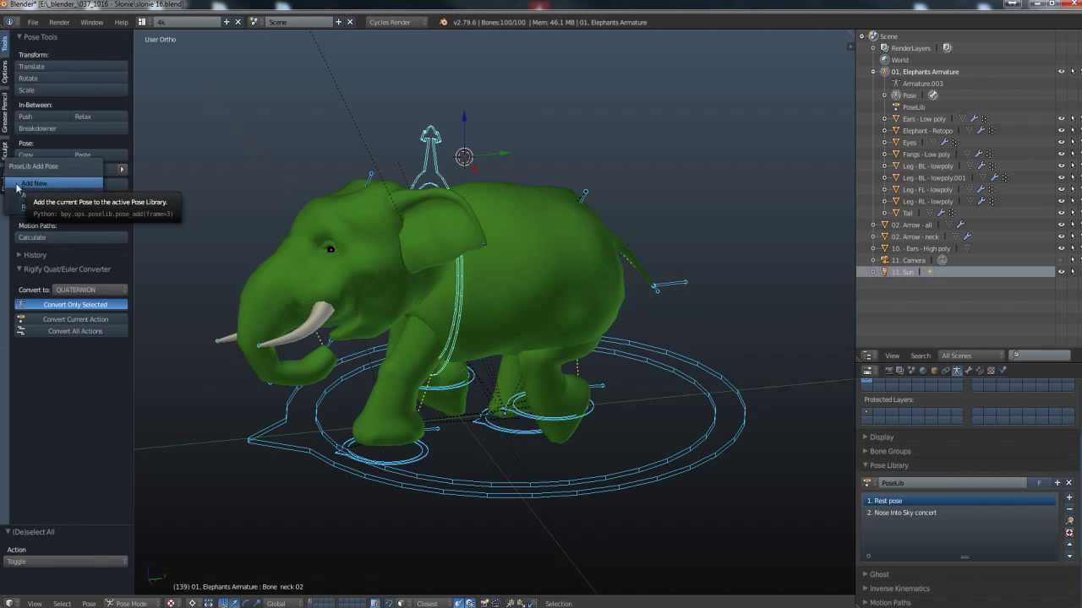
{"action": "left_click", "coordinate": [43, 185]}
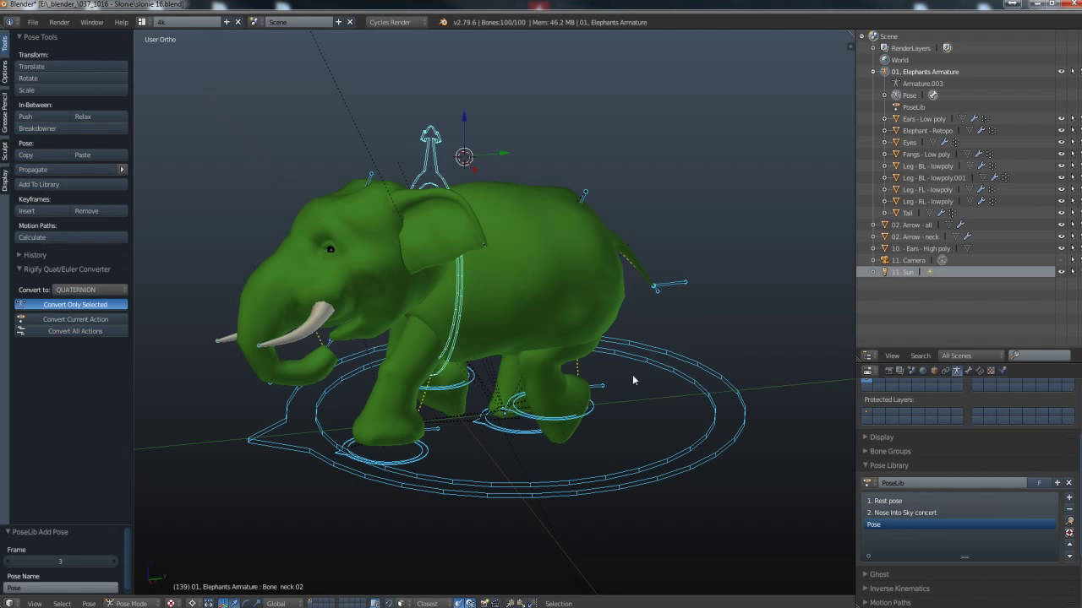
{"action": "double_click", "coordinate": [883, 524]}
{"action": "type", "text": "3. Slo"}
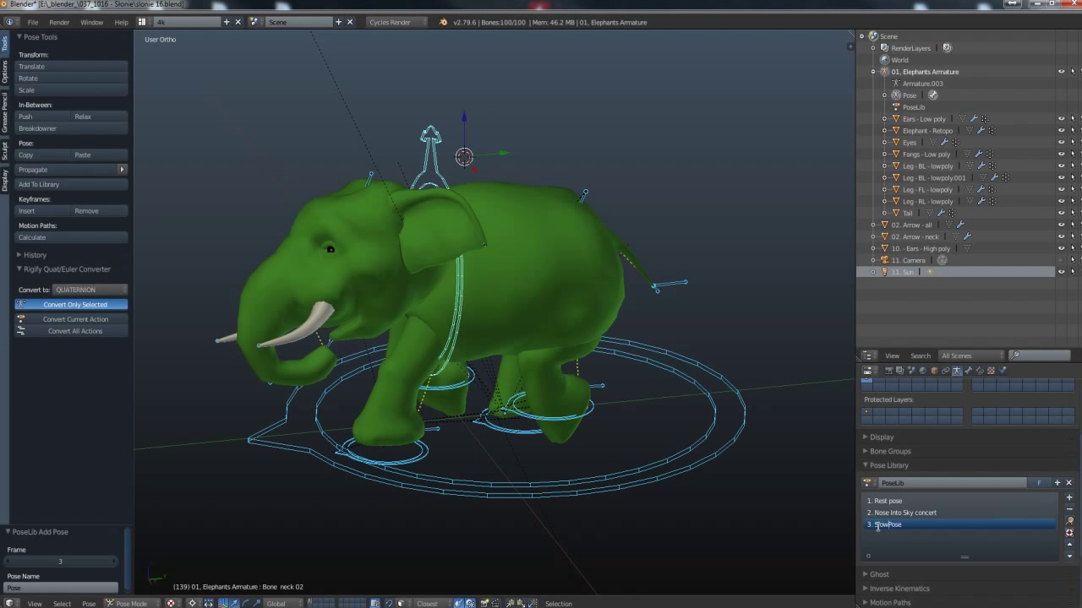
{"action": "type", "text": "walking"}
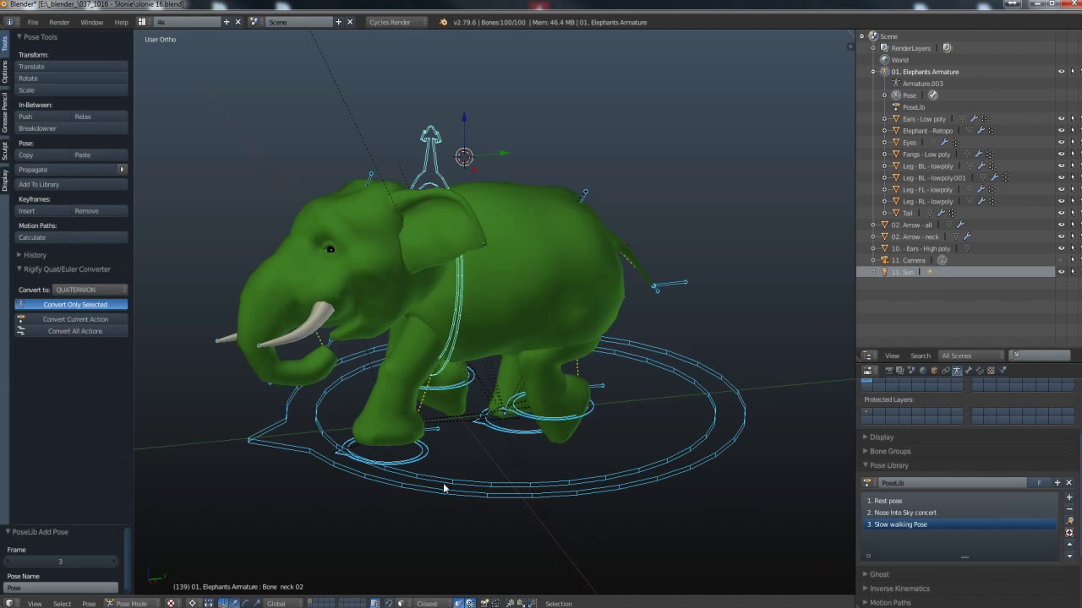
{"action": "middle_click_drag", "start_coordinate": [445, 489], "coordinate": [439, 488]}
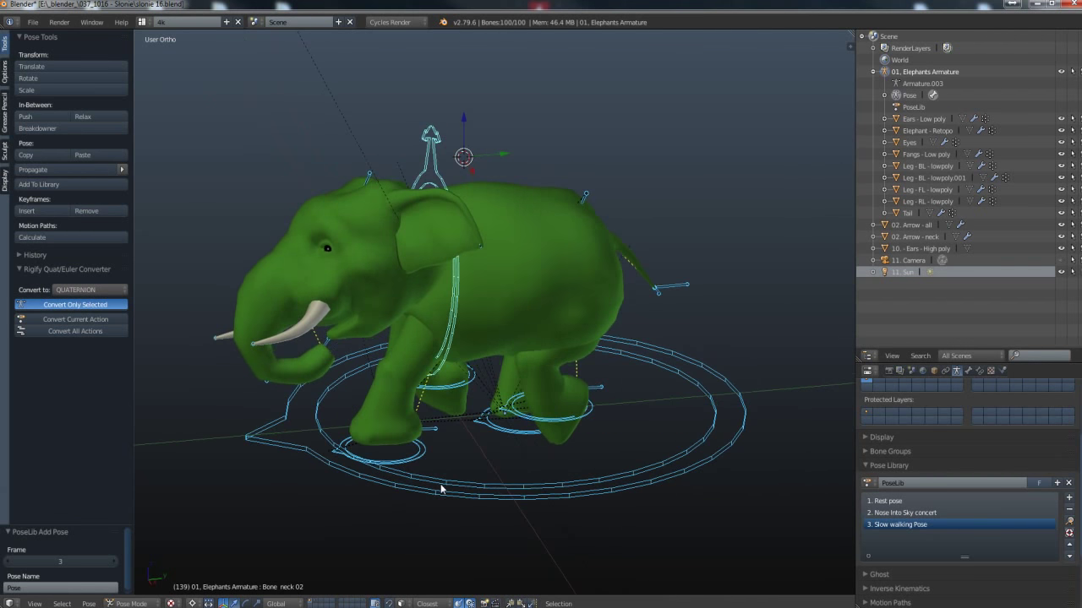
{"action": "left_click", "coordinate": [894, 503]}
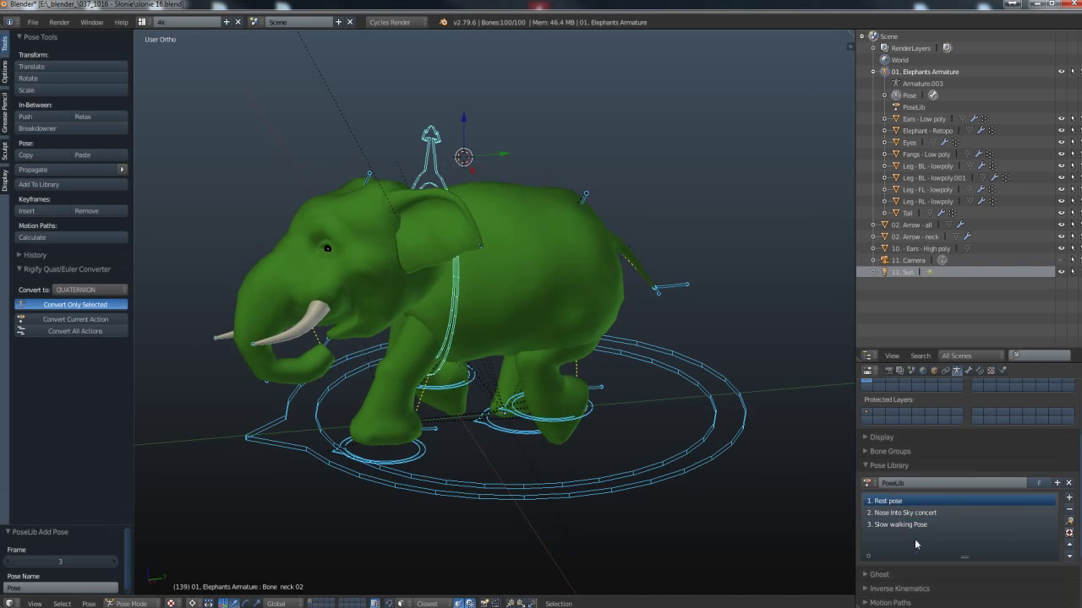
{"action": "left_click", "coordinate": [1069, 521]}
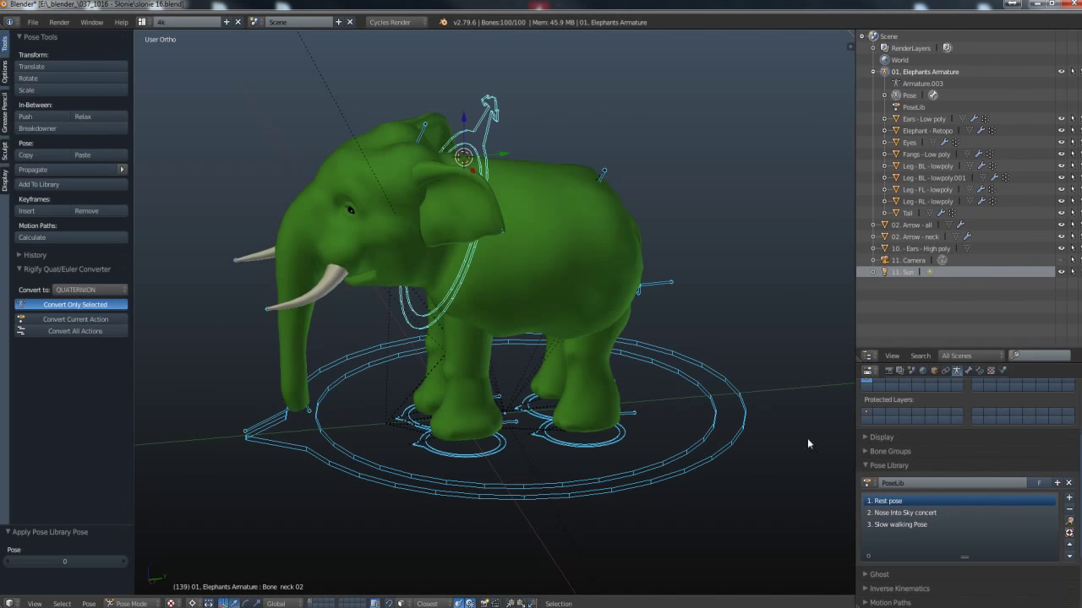
{"action": "mouse_move", "coordinate": [620, 378]}
{"action": "middle_mouse_down"}
{"action": "mouse_move", "coordinate": [648, 396]}
{"action": "mouse_move", "coordinate": [625, 397]}
{"action": "middle_mouse_up"}
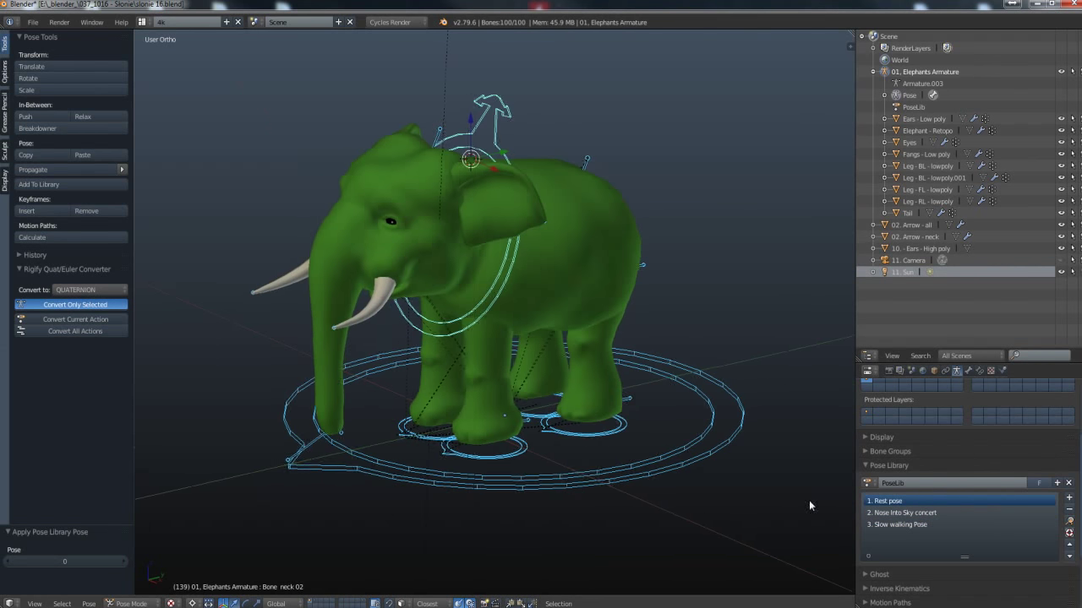
{"action": "left_click", "coordinate": [881, 513]}
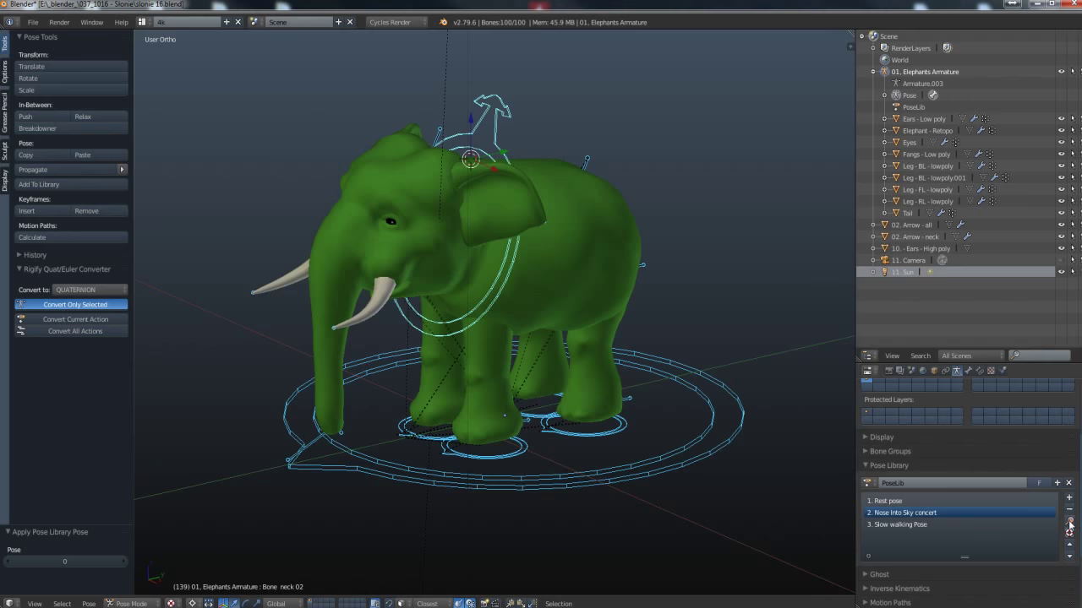
{"action": "left_click", "coordinate": [1069, 524]}
{"action": "middle_click_drag", "start_coordinate": [672, 394], "coordinate": [476, 392]}
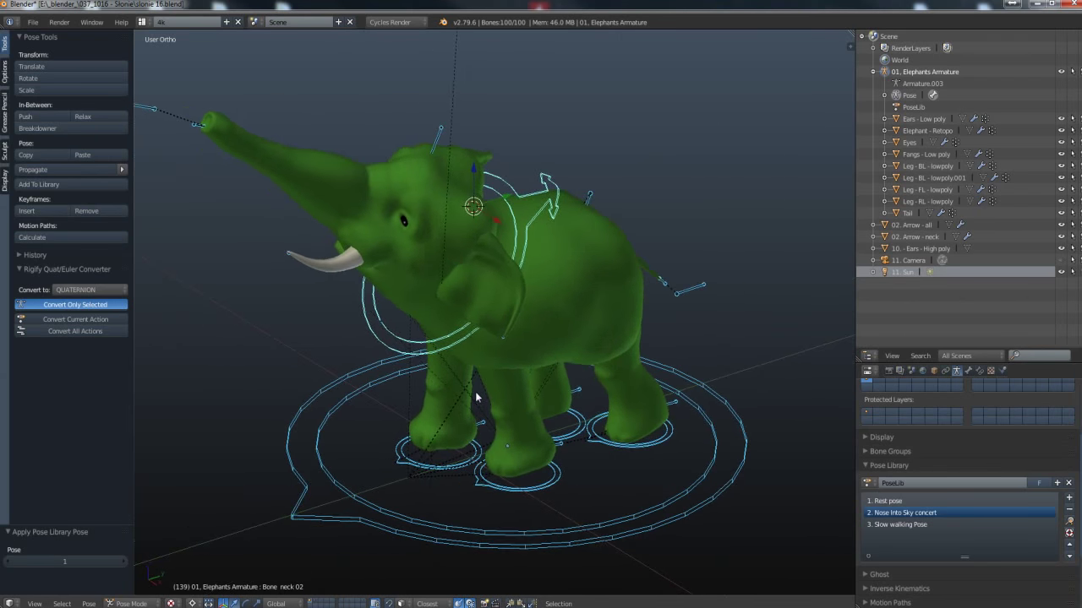
{"action": "left_click", "coordinate": [919, 527]}
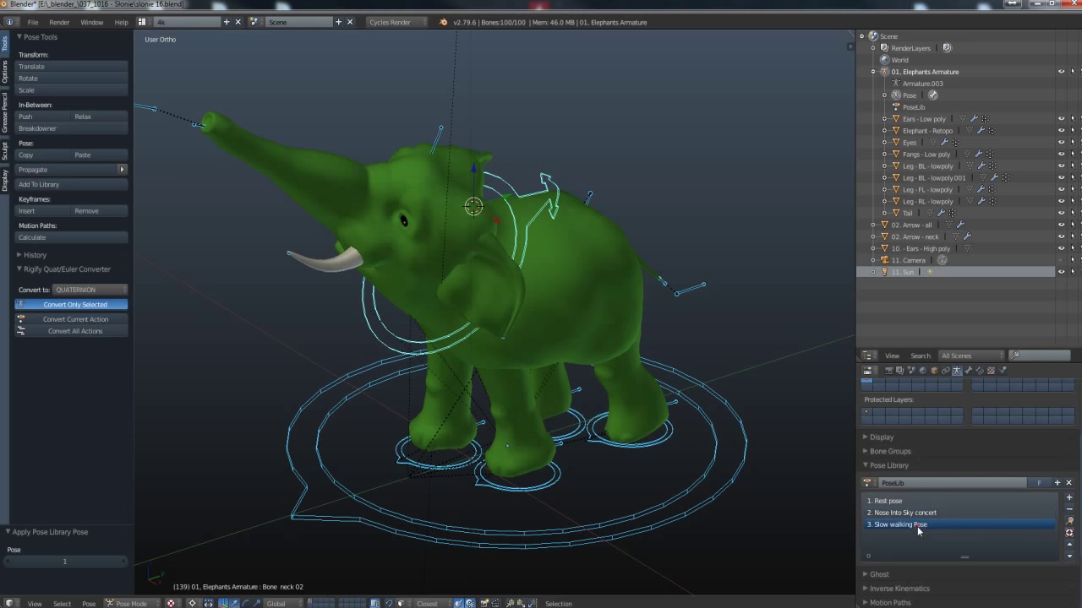
{"action": "left_click", "coordinate": [1069, 528]}
{"action": "mouse_move", "coordinate": [667, 459]}
{"action": "middle_mouse_down"}
{"action": "mouse_move", "coordinate": [632, 418]}
{"action": "mouse_move", "coordinate": [258, 400]}
{"action": "mouse_move", "coordinate": [609, 402]}
{"action": "mouse_move", "coordinate": [695, 409]}
{"action": "mouse_move", "coordinate": [703, 421]}
{"action": "mouse_move", "coordinate": [620, 420]}
{"action": "middle_mouse_up"}
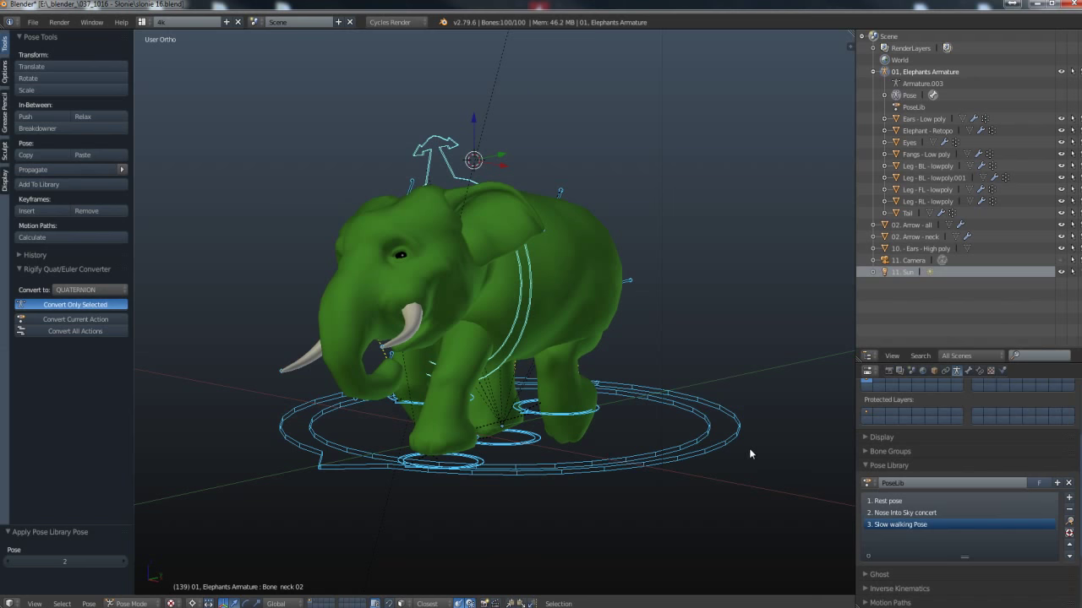
{"action": "middle_click_drag", "start_coordinate": [691, 423], "coordinate": [691, 422]}
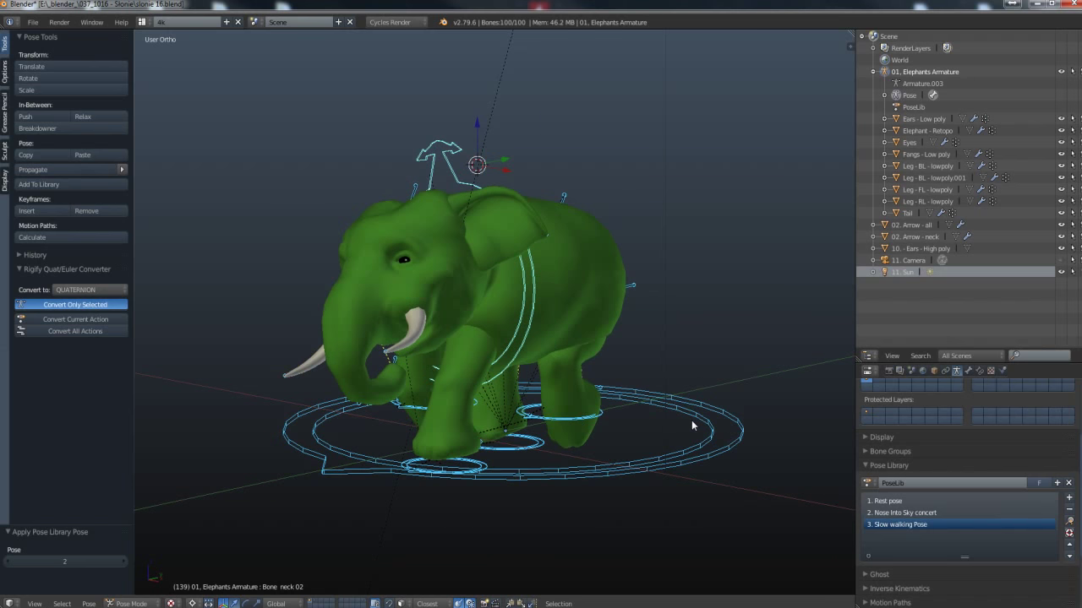